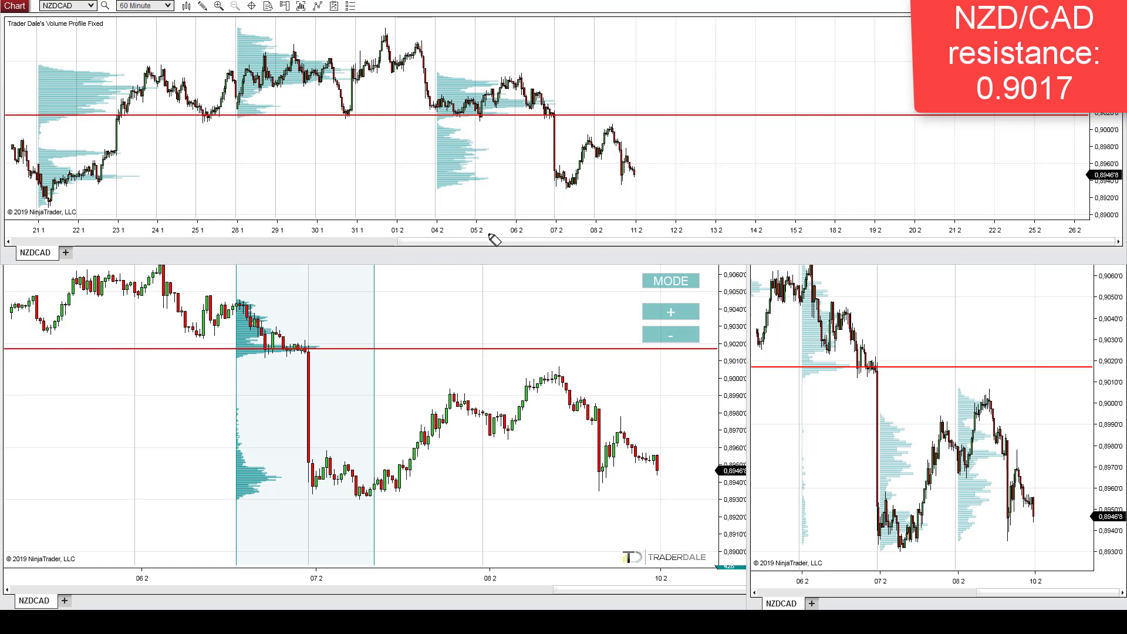
Step: On the 30-minute NZDCAD chart, trace the red resistance line forward, circle the volume cluster and mark the following sell-off with a downward arrow
drag(332, 354, 705, 358)
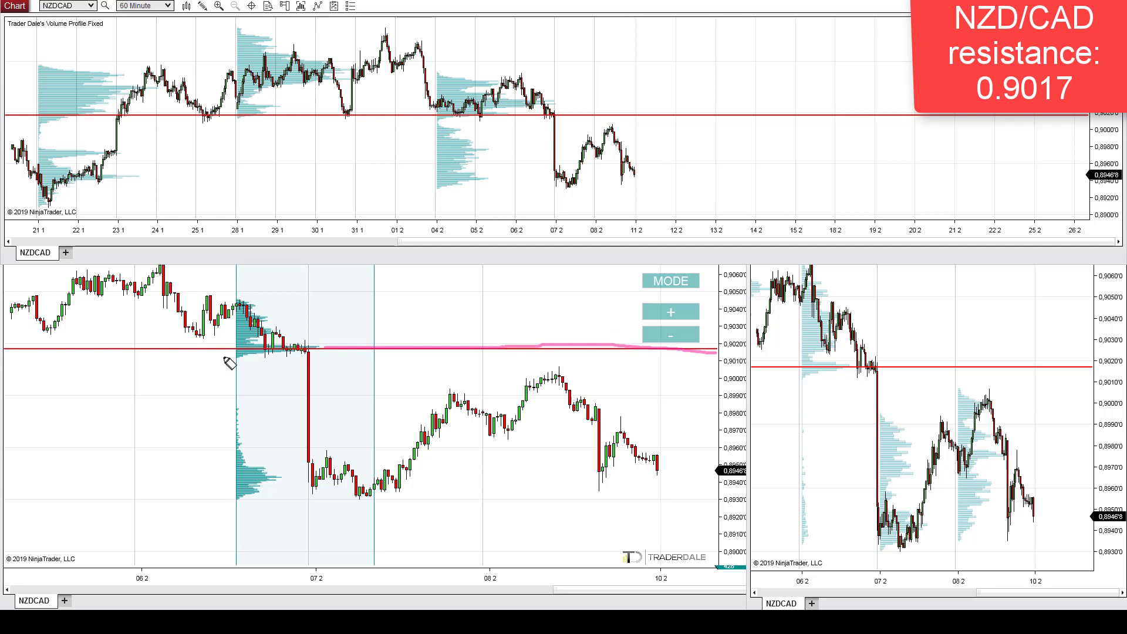
mouse_move(306, 340)
mouse_down()
mouse_move(237, 352)
mouse_move(336, 353)
mouse_move(278, 343)
mouse_up()
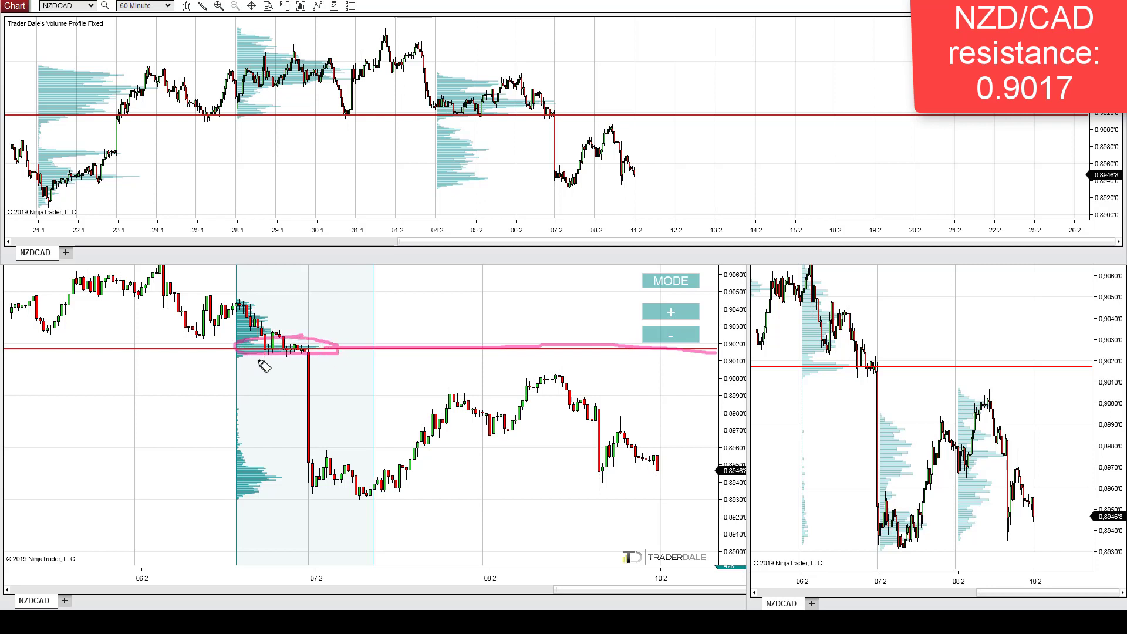
mouse_move(308, 350)
mouse_down()
mouse_move(309, 449)
mouse_move(294, 449)
mouse_move(326, 446)
mouse_up()
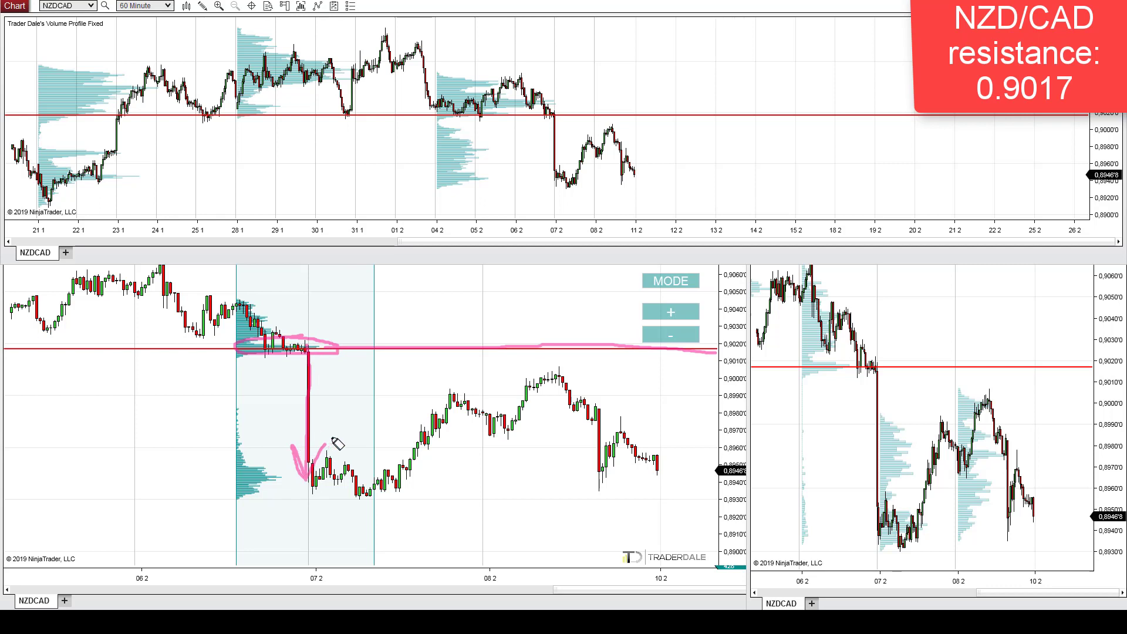
Step: Sketch the expected price rise to the NZDCAD resistance and the reversal down from it, and clear the annotations
mouse_move(648, 453)
mouse_down()
mouse_move(682, 409)
mouse_move(690, 352)
mouse_up()
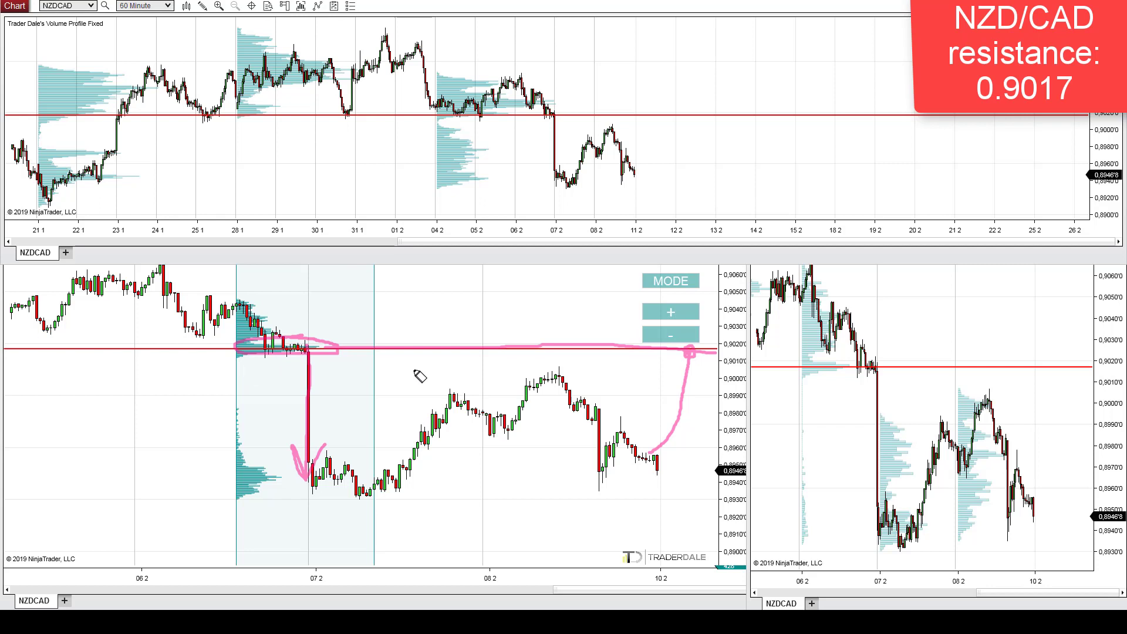
drag(690, 352, 698, 401)
key(Escape)
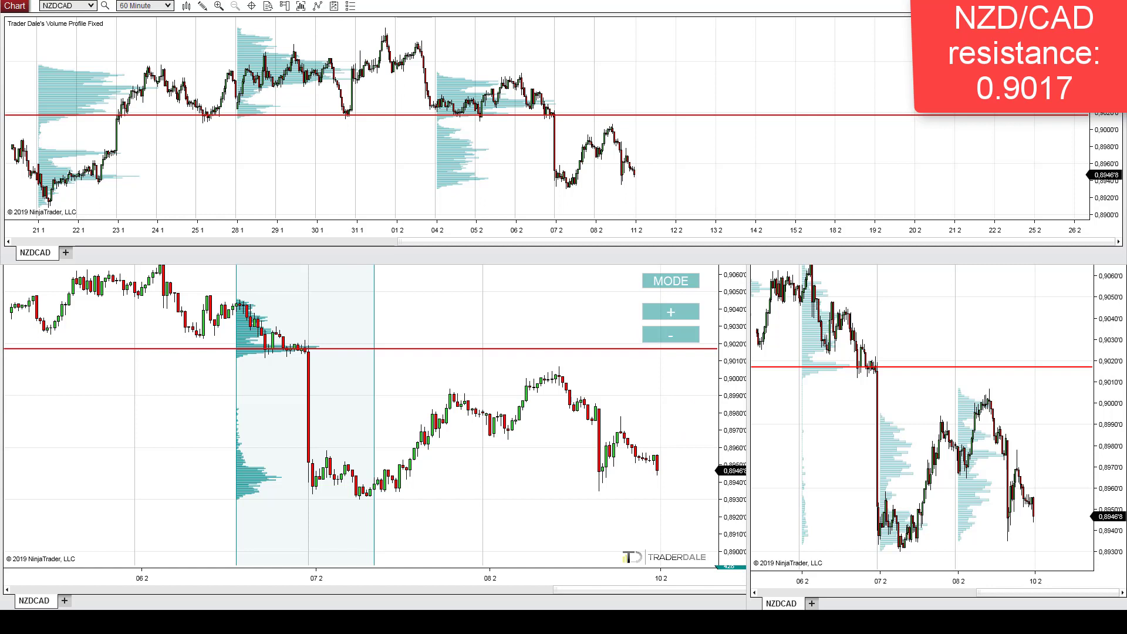
Step: On the 60-minute NZDCAD chart, circle the wider price area around the resistance line and trace the earlier bounces off that level
mouse_move(725, 76)
mouse_down()
mouse_move(301, 42)
mouse_move(840, 87)
mouse_move(452, 59)
mouse_up()
mouse_move(572, 122)
mouse_down()
mouse_move(822, 117)
mouse_move(180, 116)
mouse_move(210, 118)
mouse_move(230, 76)
mouse_move(237, 118)
mouse_up()
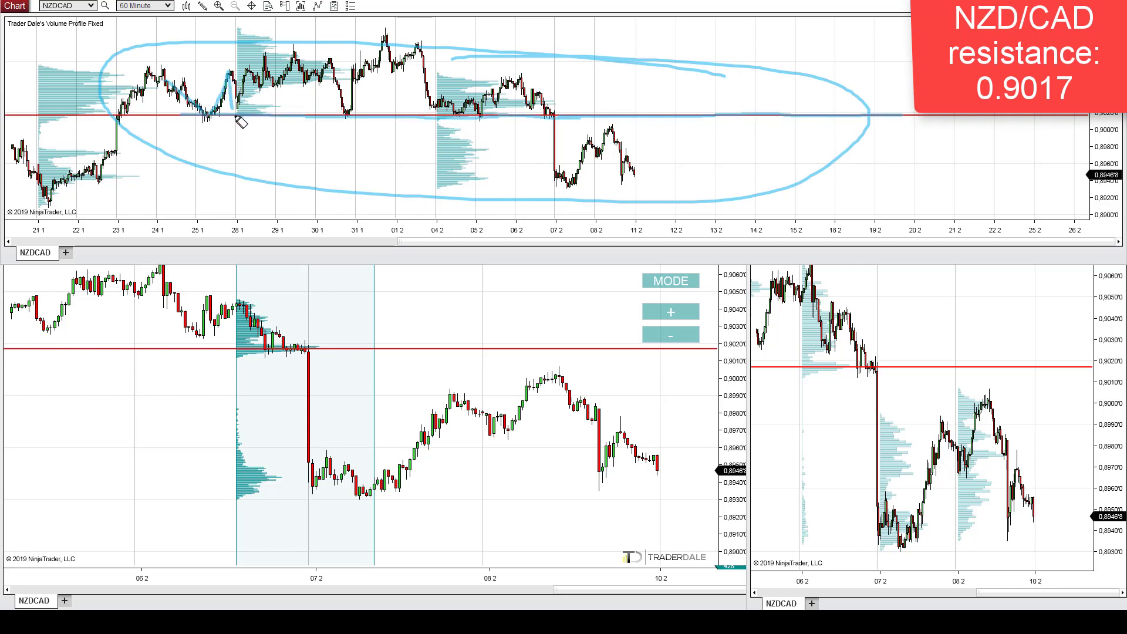
mouse_move(332, 64)
mouse_down()
mouse_move(348, 115)
mouse_move(361, 71)
mouse_up()
drag(435, 94, 478, 112)
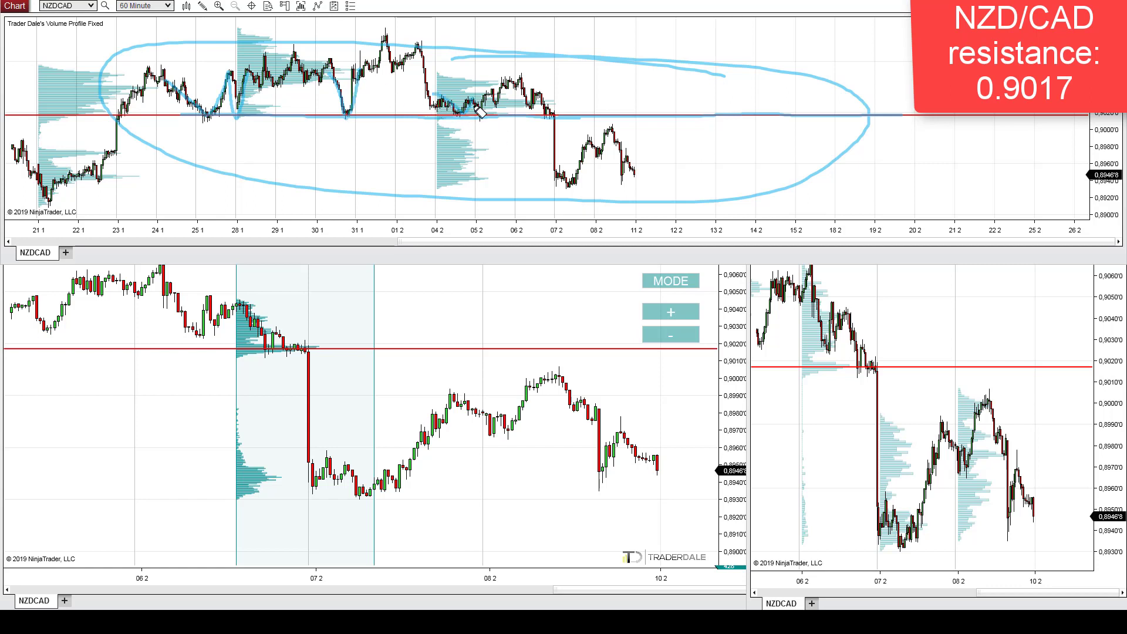
Step: Label the NZDCAD level S above the line and R below it after the breakdown, and clear the annotations
drag(413, 87, 390, 108)
mouse_move(576, 126)
mouse_down()
mouse_move(568, 141)
mouse_move(567, 120)
mouse_move(580, 121)
mouse_up()
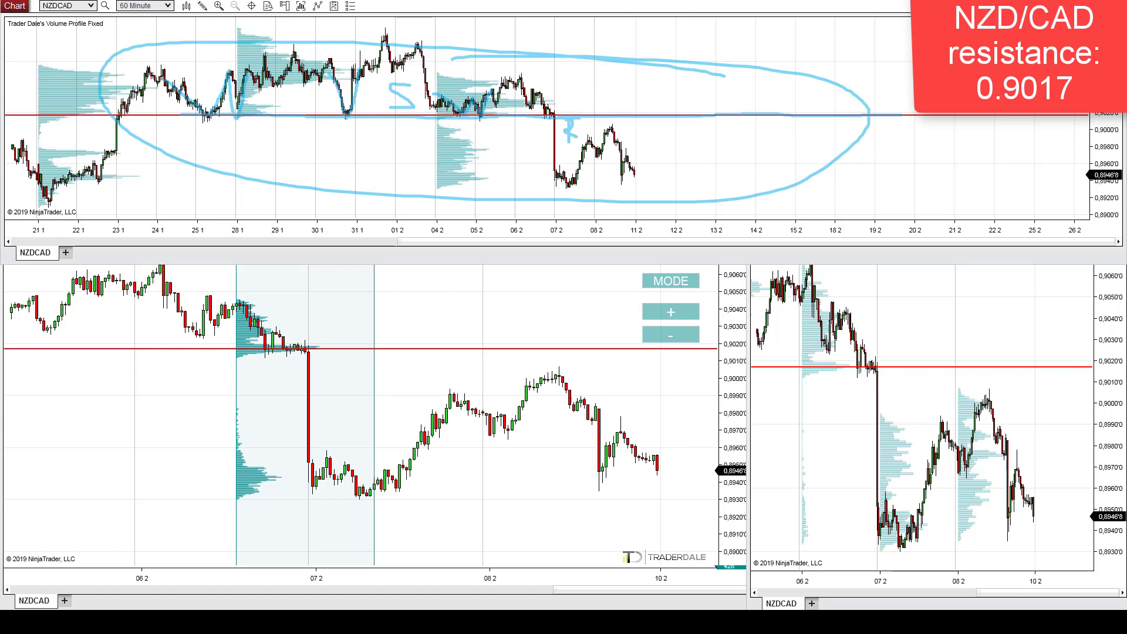
key(Escape)
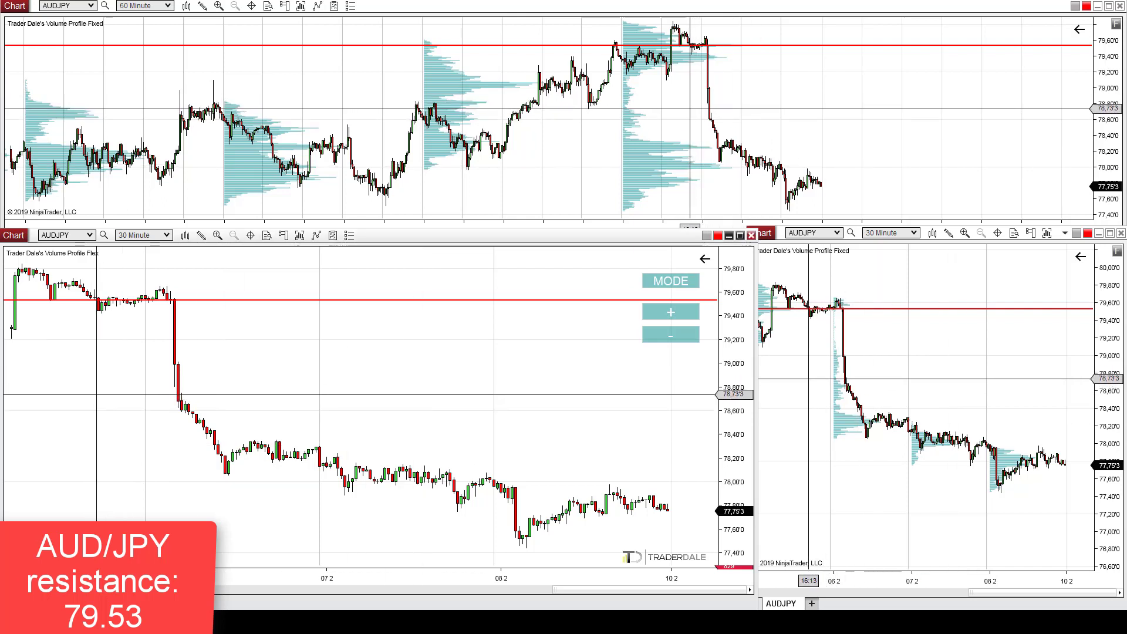
Step: Place a flexible volume profile over the AUDJPY consolidation and sell-off on the 30-minute chart, and mark the heavy-volume zone and the drop
drag(98, 396, 233, 399)
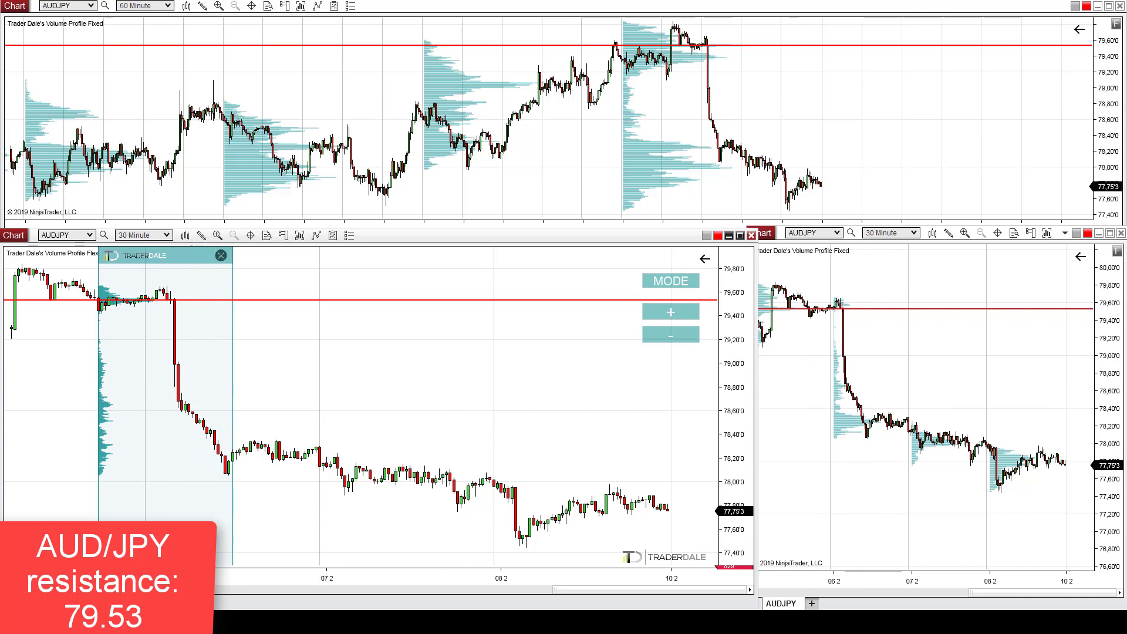
mouse_move(141, 292)
mouse_down()
mouse_move(107, 306)
mouse_move(175, 306)
mouse_move(162, 308)
mouse_up()
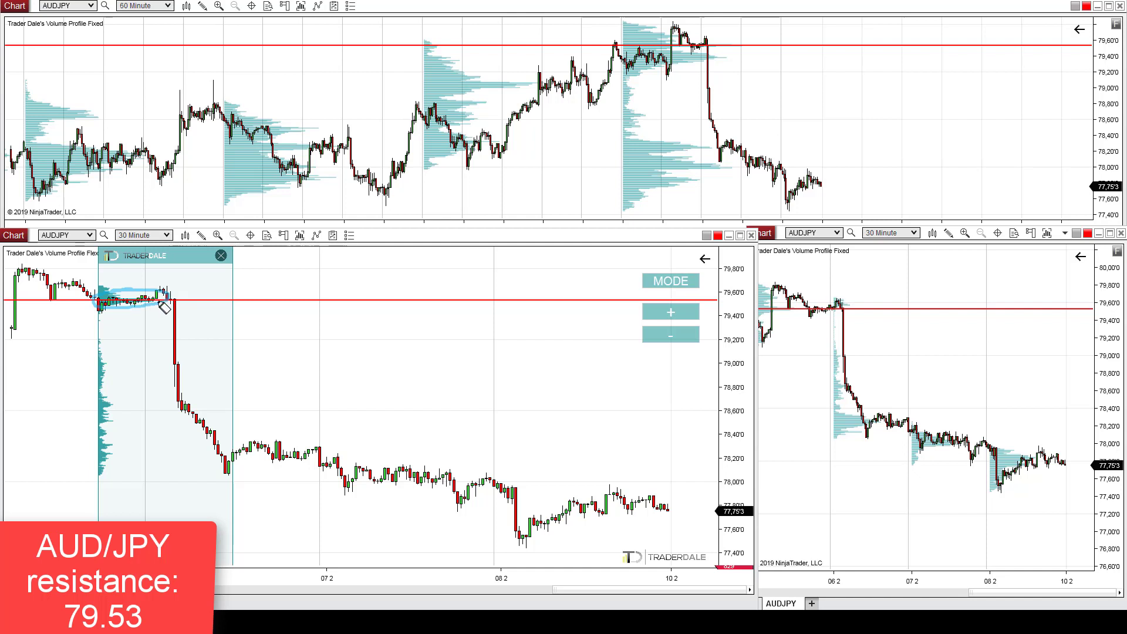
mouse_move(173, 304)
mouse_down()
mouse_move(175, 399)
mouse_move(188, 412)
mouse_move(190, 385)
mouse_up()
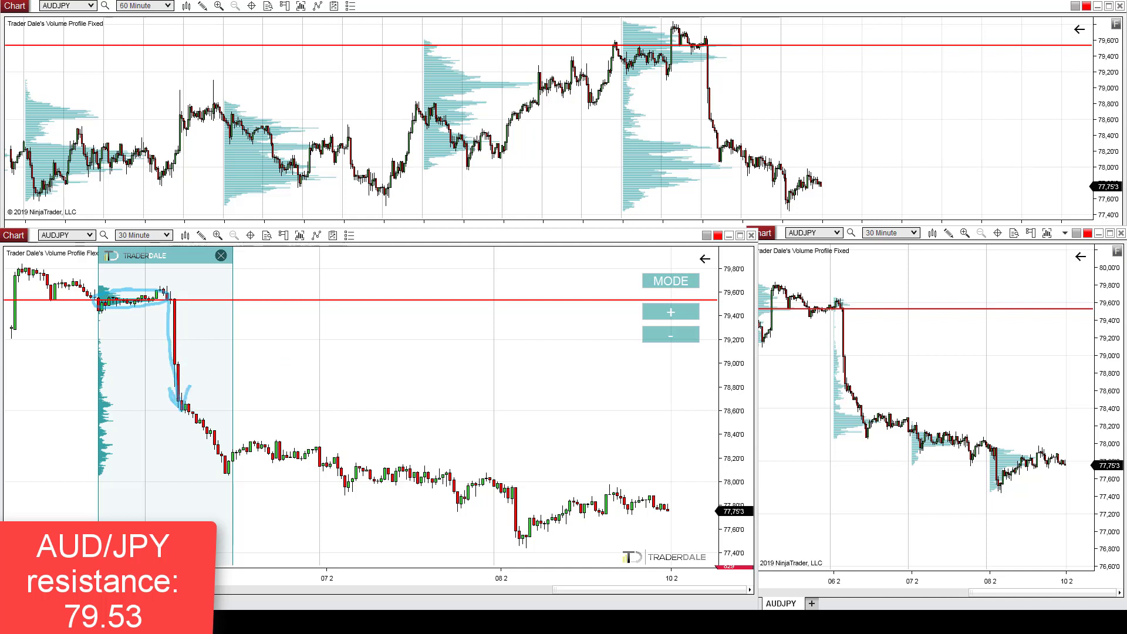
Step: Circle the early February volume profile on the 60-minute AUDJPY chart, trace the resistance line forward from it, and clear the annotations
mouse_move(680, 26)
mouse_down()
mouse_move(649, 32)
mouse_move(614, 184)
mouse_move(743, 65)
mouse_move(639, 52)
mouse_up()
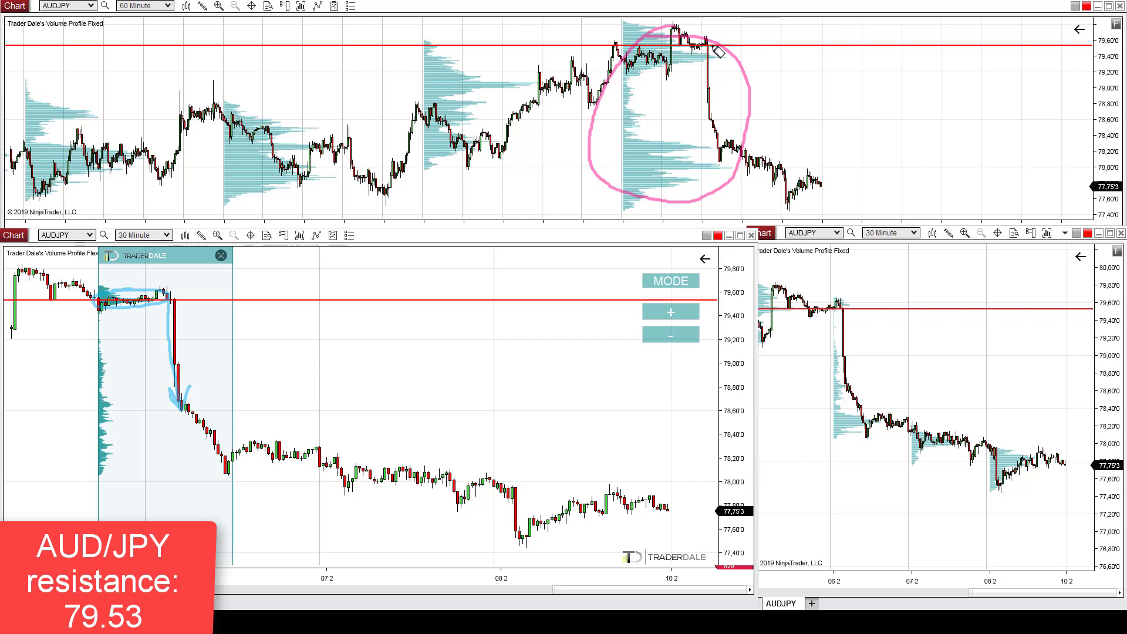
drag(741, 46, 1085, 43)
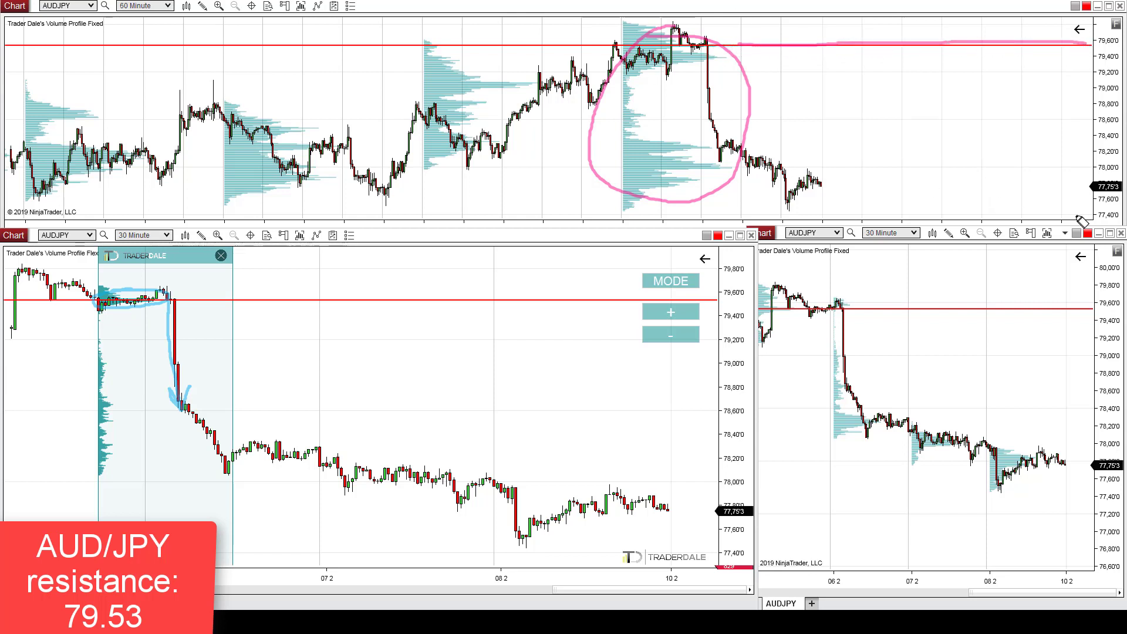
key(Escape)
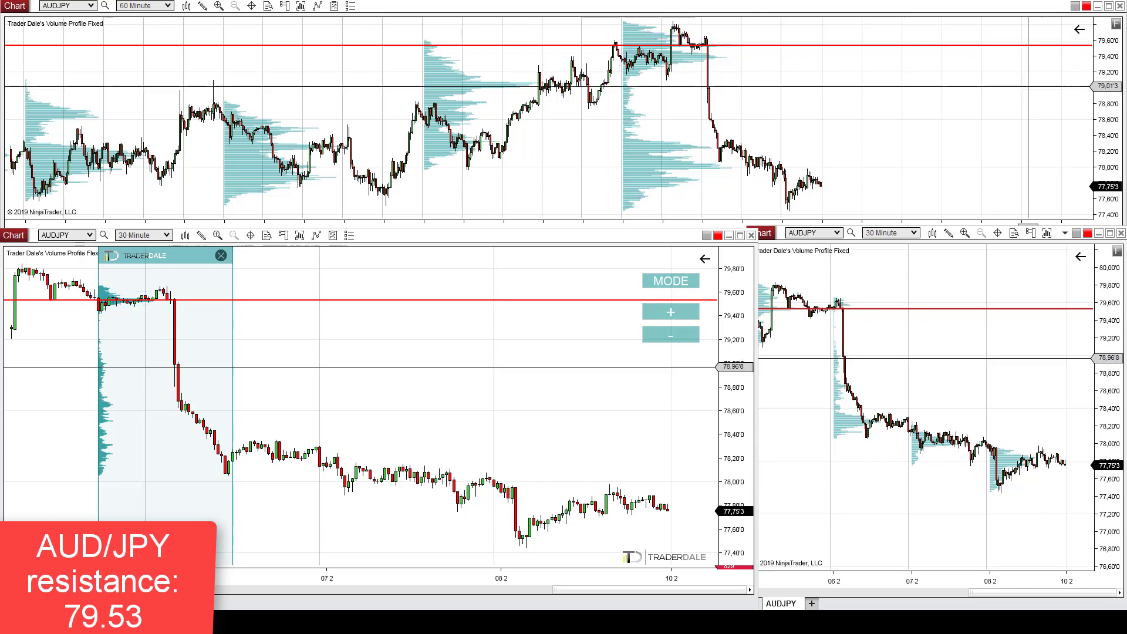
Step: Outline the volume peak at the AUDJPY resistance on the 60-minute chart, extend the level forward from it, and clear the annotations
drag(1116, 111, 1120, 134)
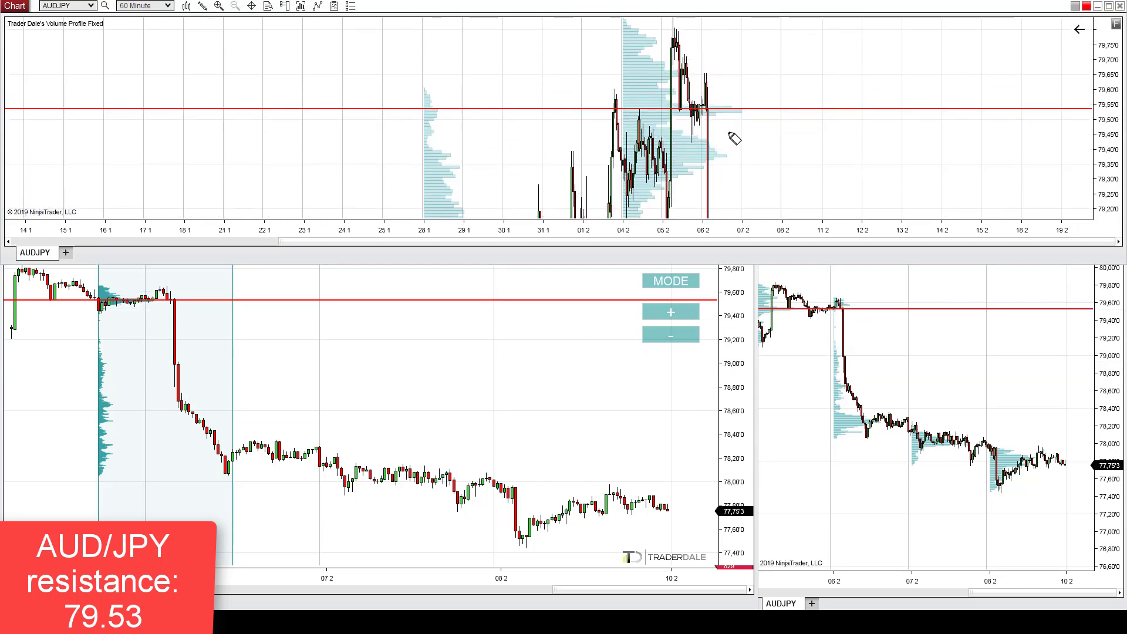
mouse_move(732, 106)
mouse_down()
mouse_move(615, 107)
mouse_move(741, 121)
mouse_move(757, 110)
mouse_up()
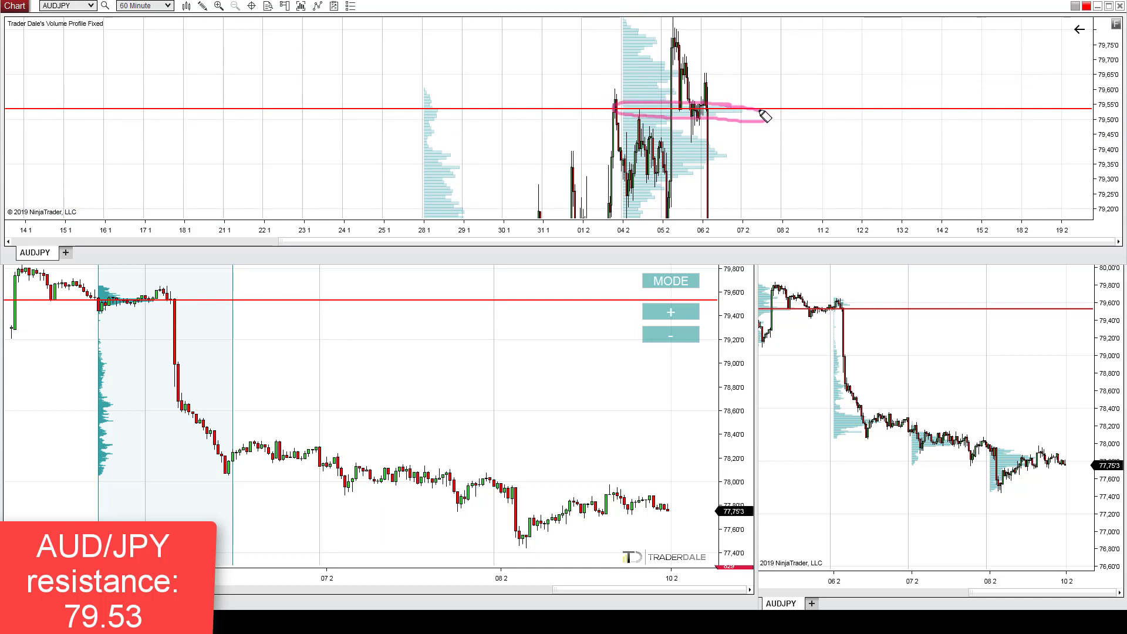
drag(763, 116, 759, 102)
drag(743, 111, 1101, 114)
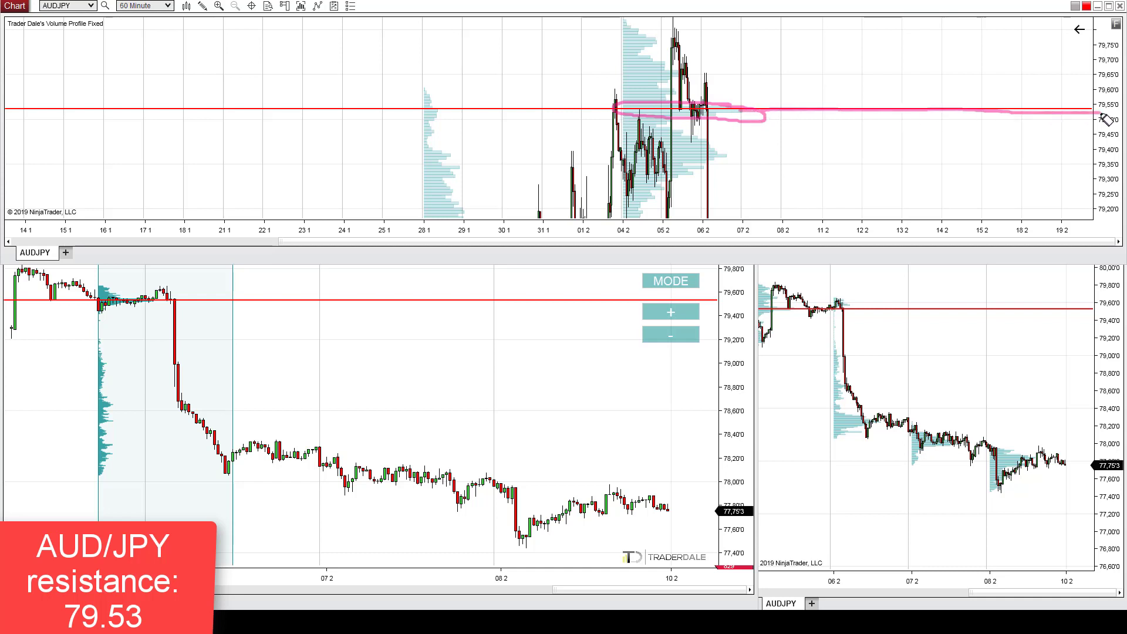
key(Escape)
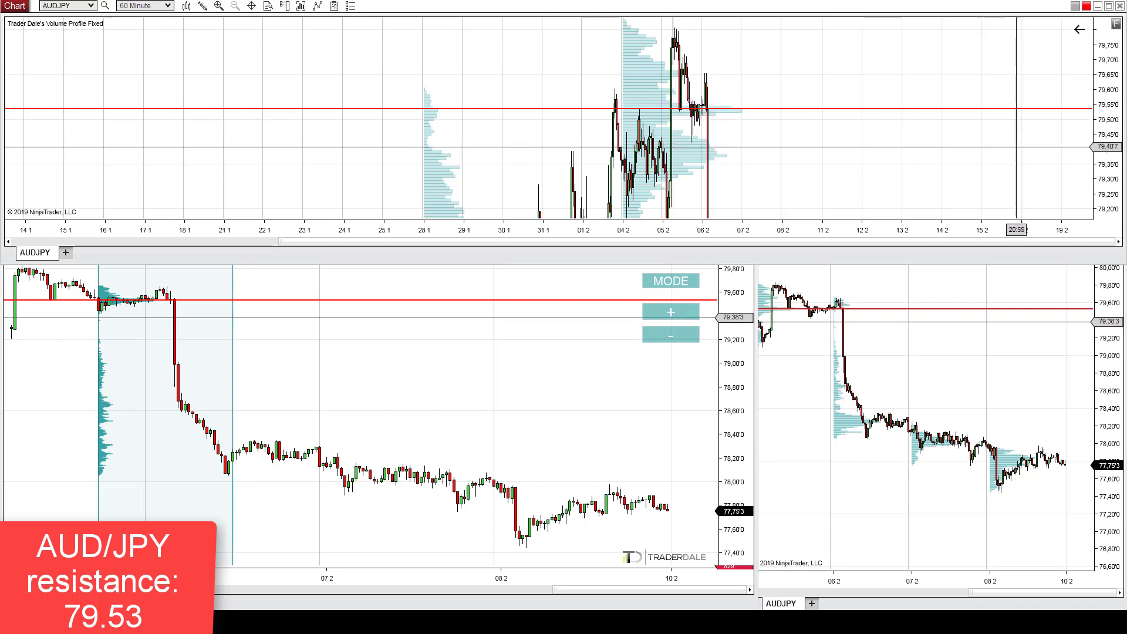
Step: Annotate the AUDJPY sell-off from resistance and the projected return and rejection at that level on the 60-minute chart, and clear the annotations
drag(1115, 88, 1114, 128)
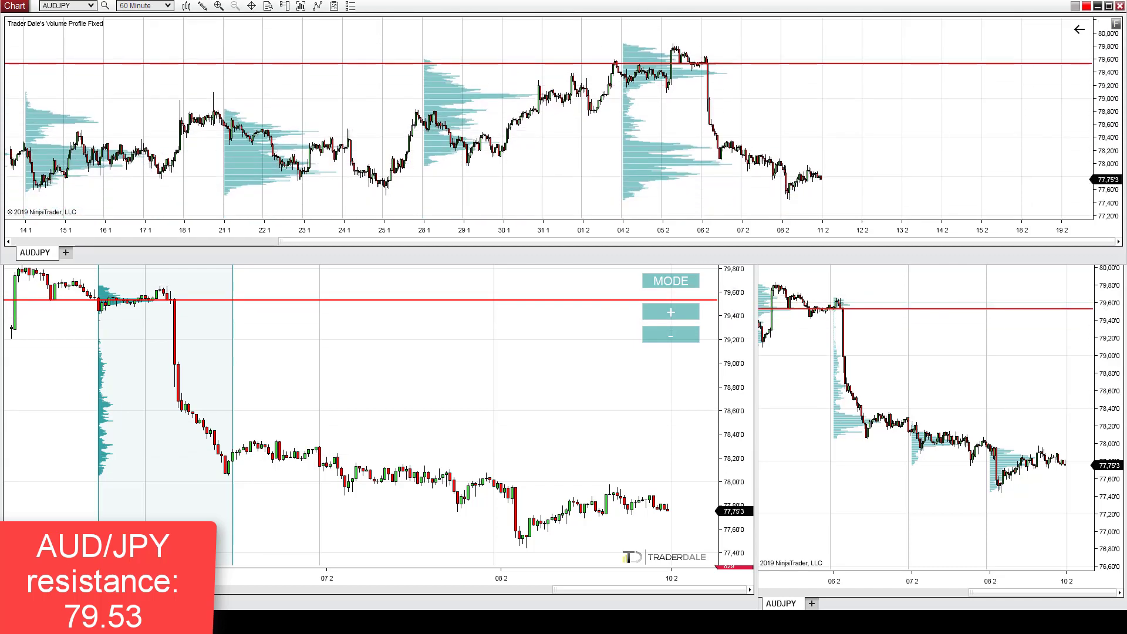
mouse_move(690, 66)
mouse_down()
mouse_move(672, 61)
mouse_move(719, 63)
mouse_move(706, 64)
mouse_move(718, 148)
mouse_move(725, 135)
mouse_up()
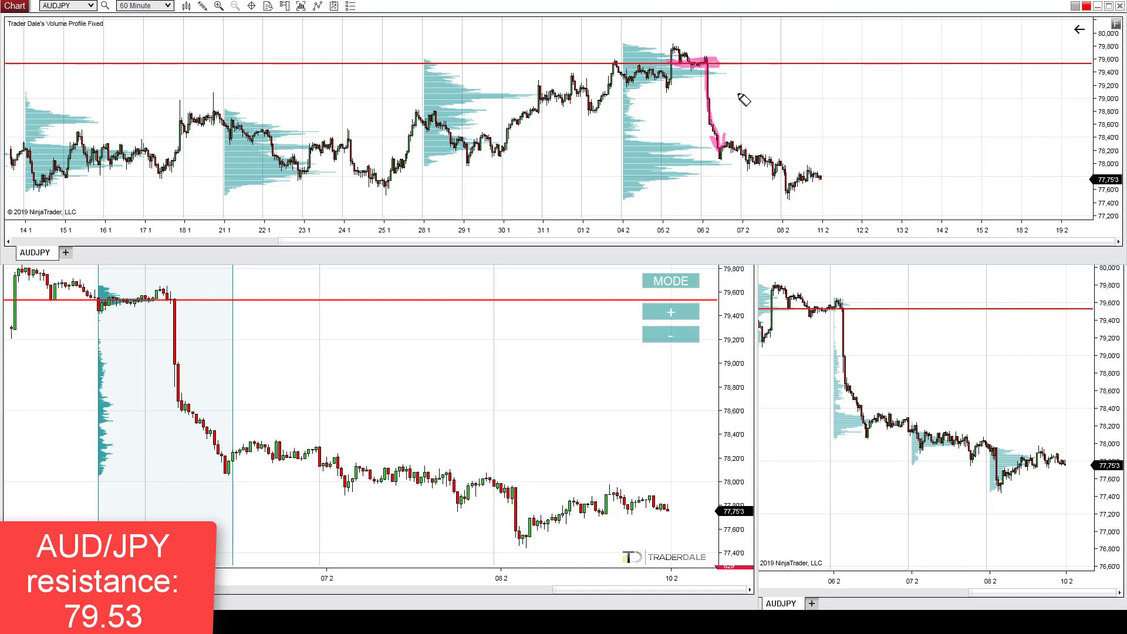
mouse_move(815, 172)
mouse_down()
mouse_move(917, 106)
mouse_move(926, 64)
mouse_up()
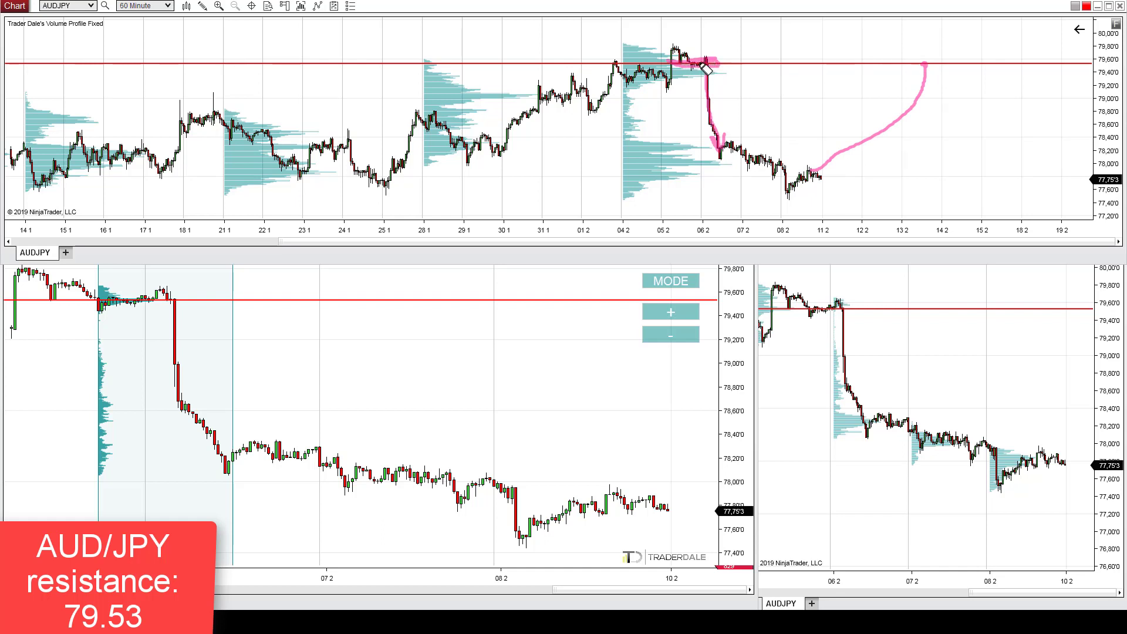
drag(926, 65, 953, 125)
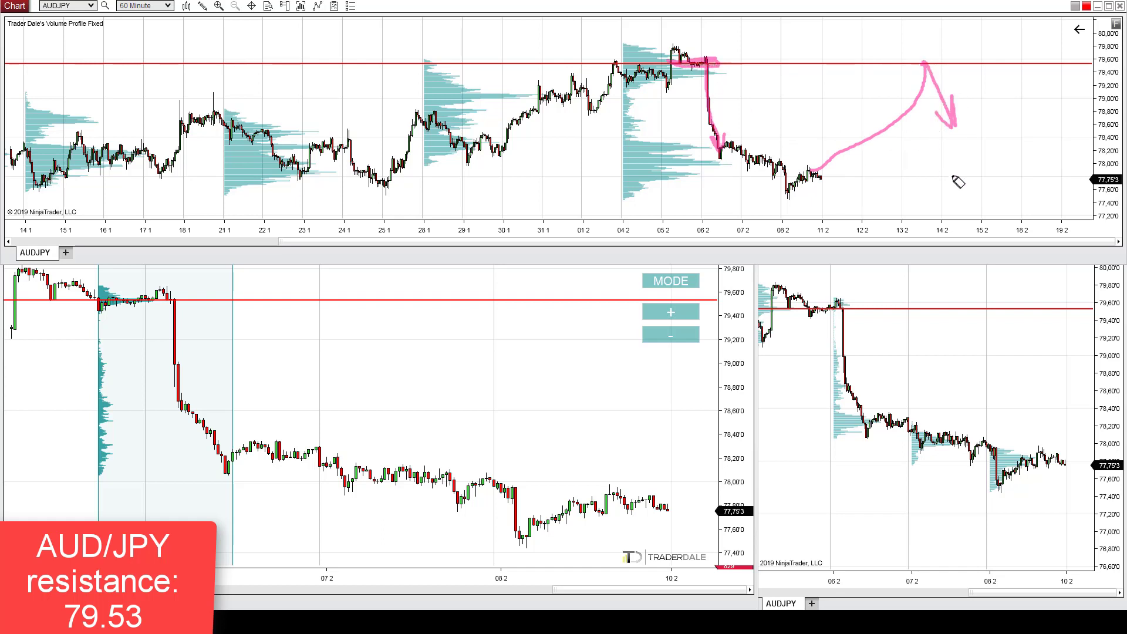
key(Escape)
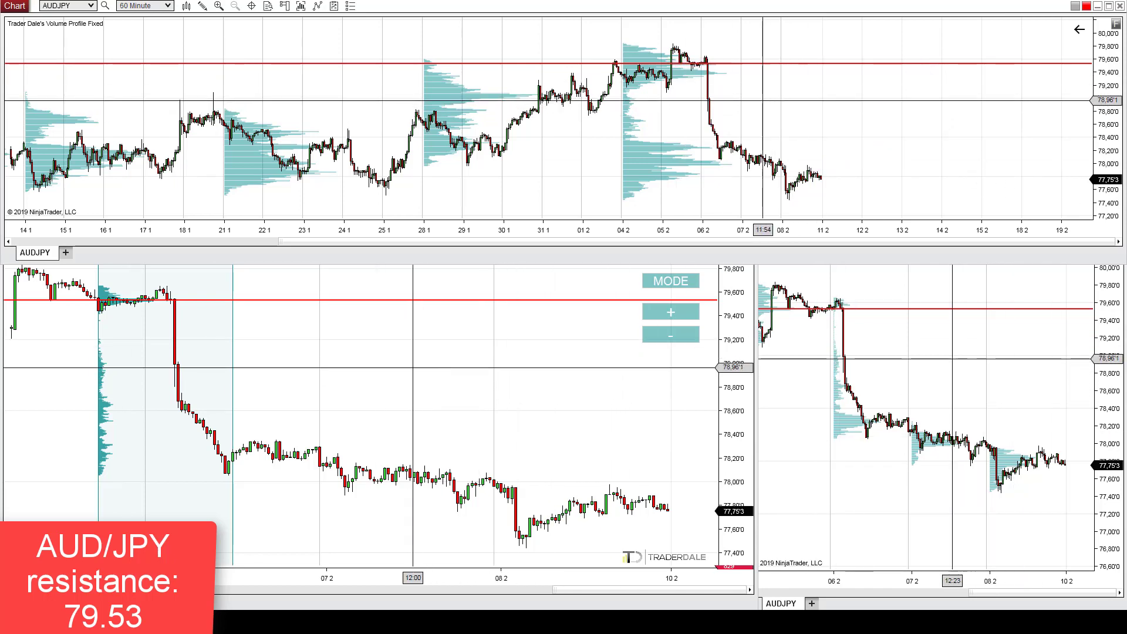
Step: On the 30-minute AUDJPY chart, mark the bounce off the red line before the consolidation and label it S for support
key(alt+Tab)
drag(724, 476, 727, 531)
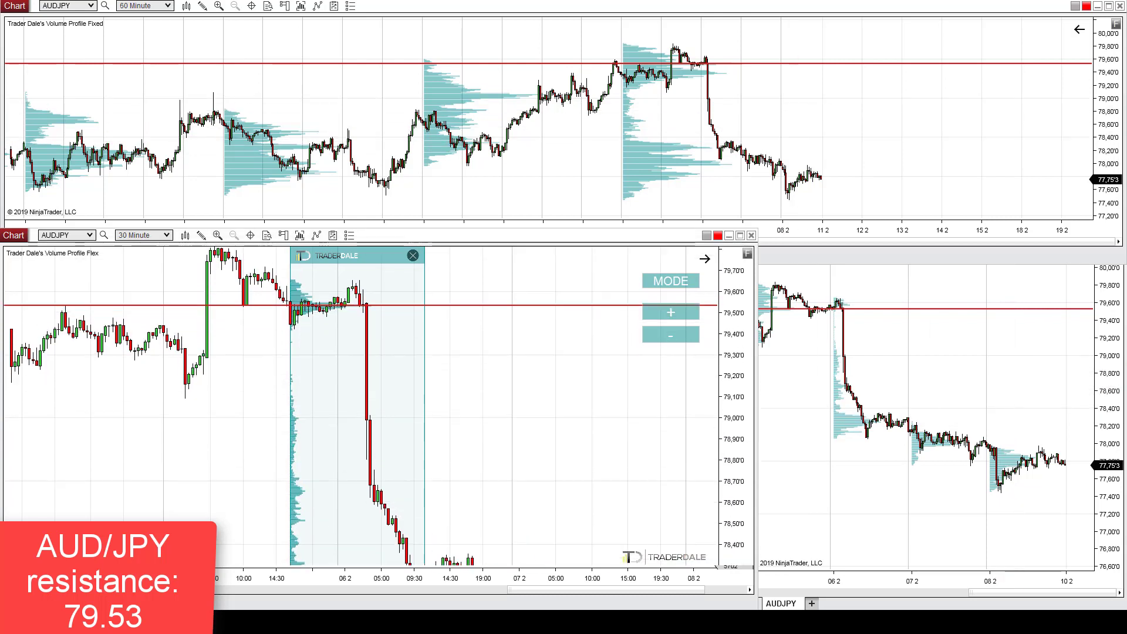
drag(247, 309, 269, 257)
mouse_move(247, 306)
mouse_down()
mouse_move(233, 260)
mouse_move(215, 301)
mouse_up()
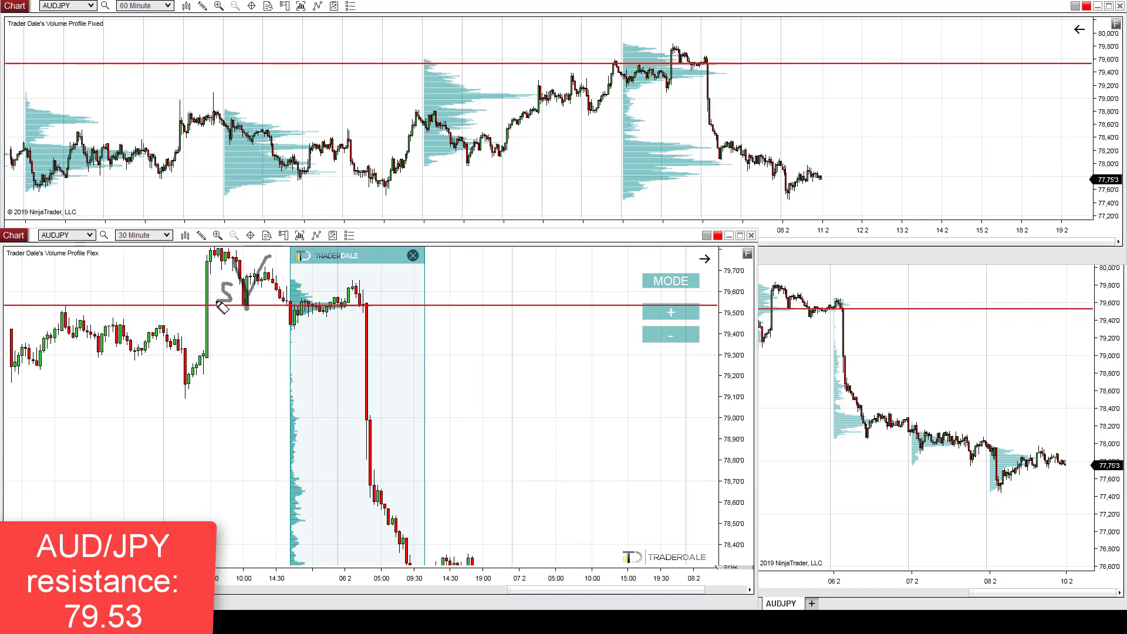
Step: Circle the AUDJPY consolidation, mark the sell-off with a downward arrow, and annotate the broken level forward along the red line
mouse_move(356, 294)
mouse_down()
mouse_move(283, 301)
mouse_move(371, 297)
mouse_move(352, 290)
mouse_move(371, 392)
mouse_move(375, 376)
mouse_up()
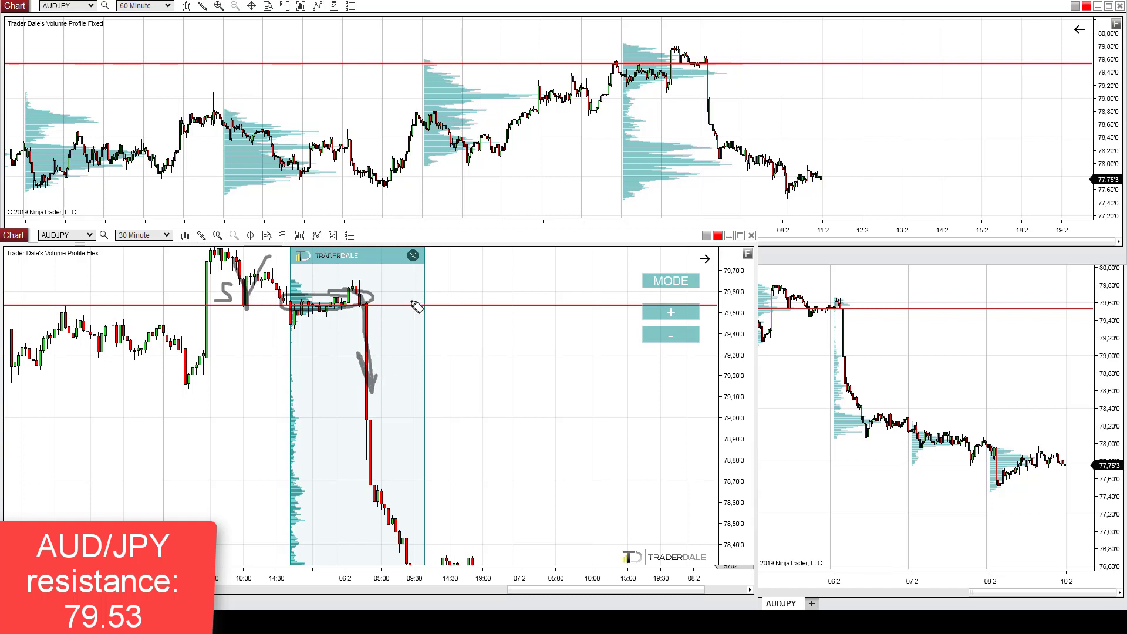
mouse_move(389, 315)
mouse_down()
mouse_move(390, 339)
mouse_move(404, 322)
mouse_move(411, 343)
mouse_up()
mouse_move(352, 305)
mouse_down()
mouse_move(293, 304)
mouse_move(656, 300)
mouse_up()
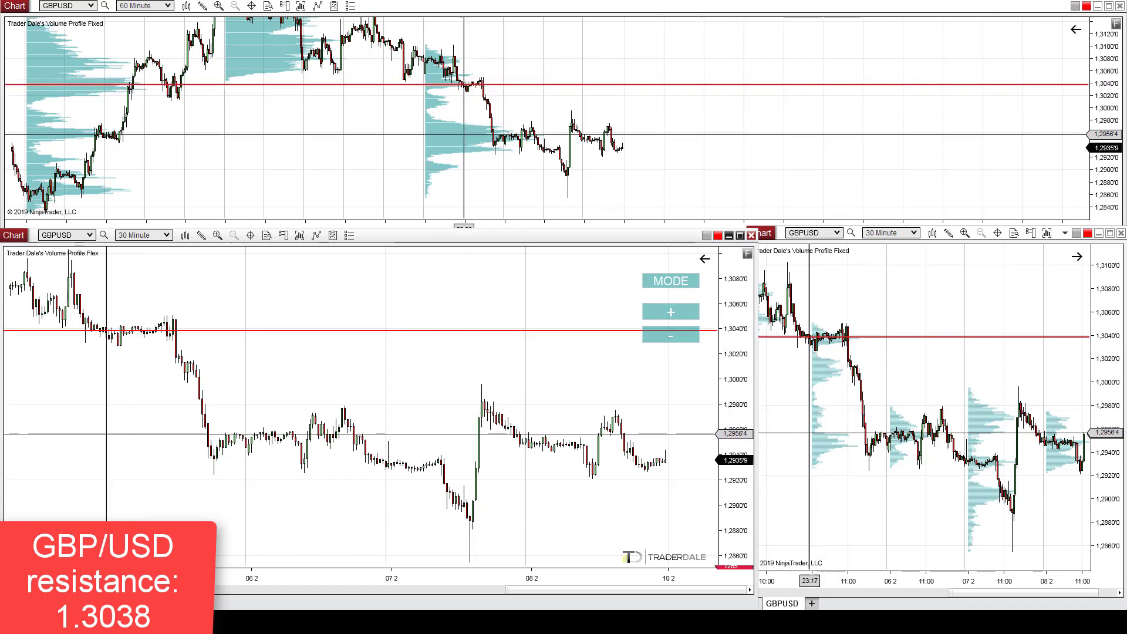
Step: Place a flexible volume profile over the 5 February GBPUSD consolidation and sell-off, circle its heavy-volume zone and trace the resistance forward
drag(97, 435, 240, 434)
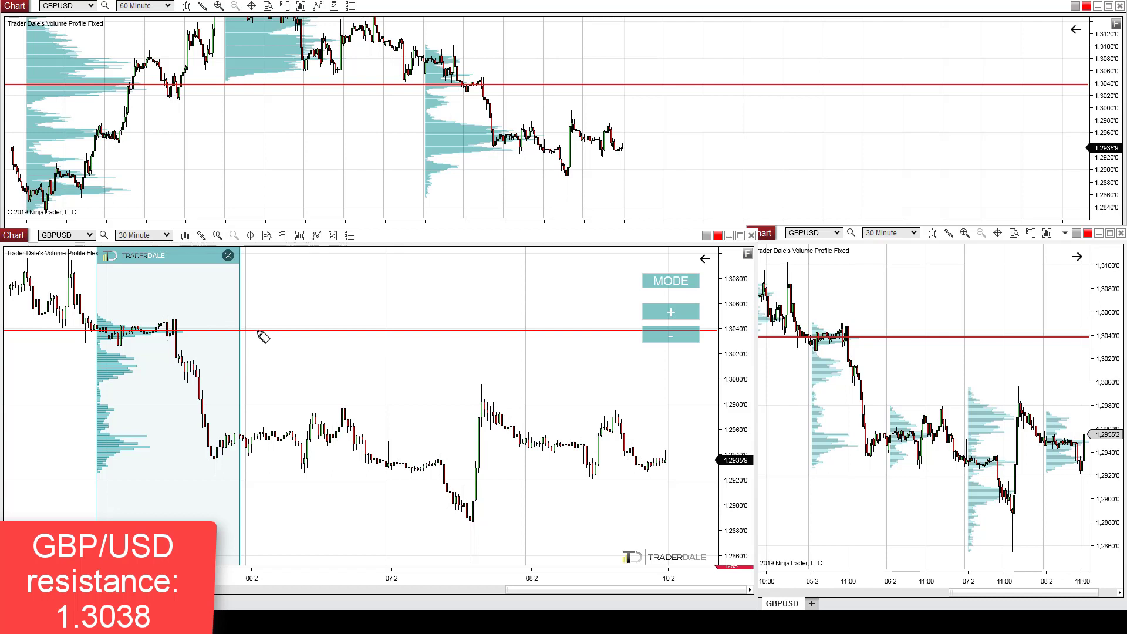
mouse_move(138, 322)
mouse_down()
mouse_move(101, 323)
mouse_move(154, 339)
mouse_move(139, 321)
mouse_up()
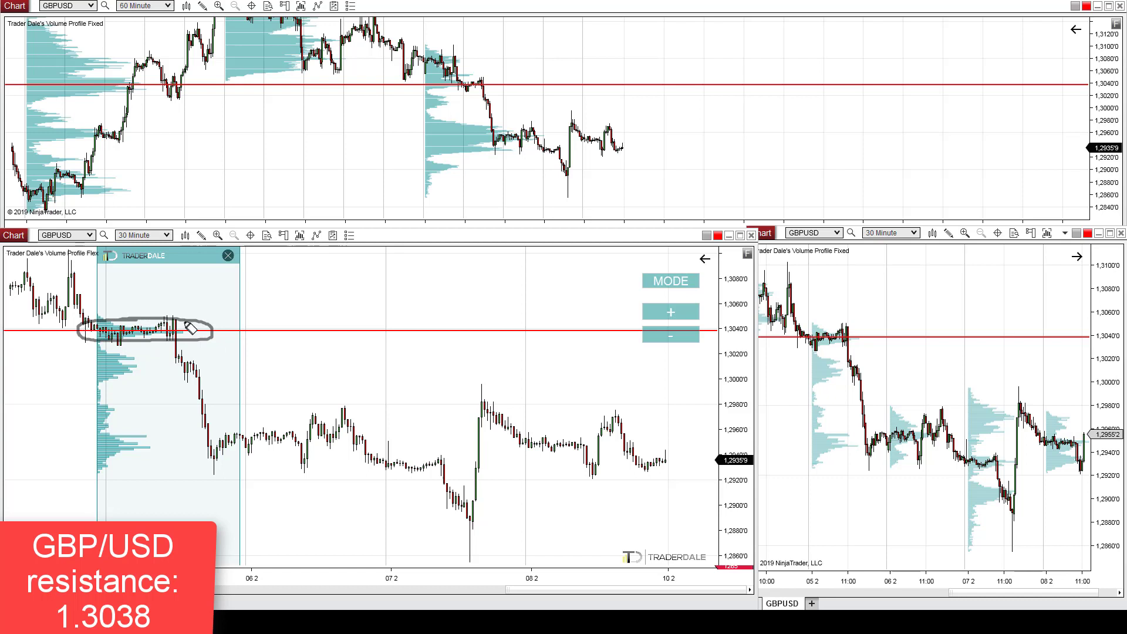
drag(195, 330, 636, 335)
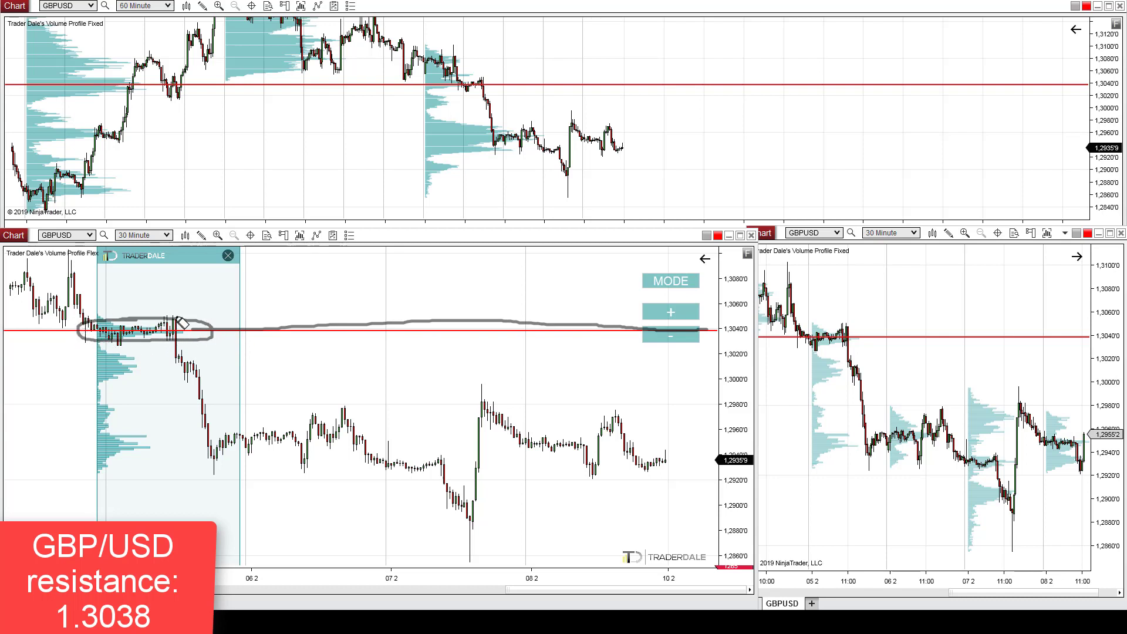
Step: Mark the GBPUSD sell-off with a downward arrow and sketch the expected return to resistance and the reversal from it
mouse_move(177, 339)
mouse_down()
mouse_move(215, 455)
mouse_move(202, 441)
mouse_up()
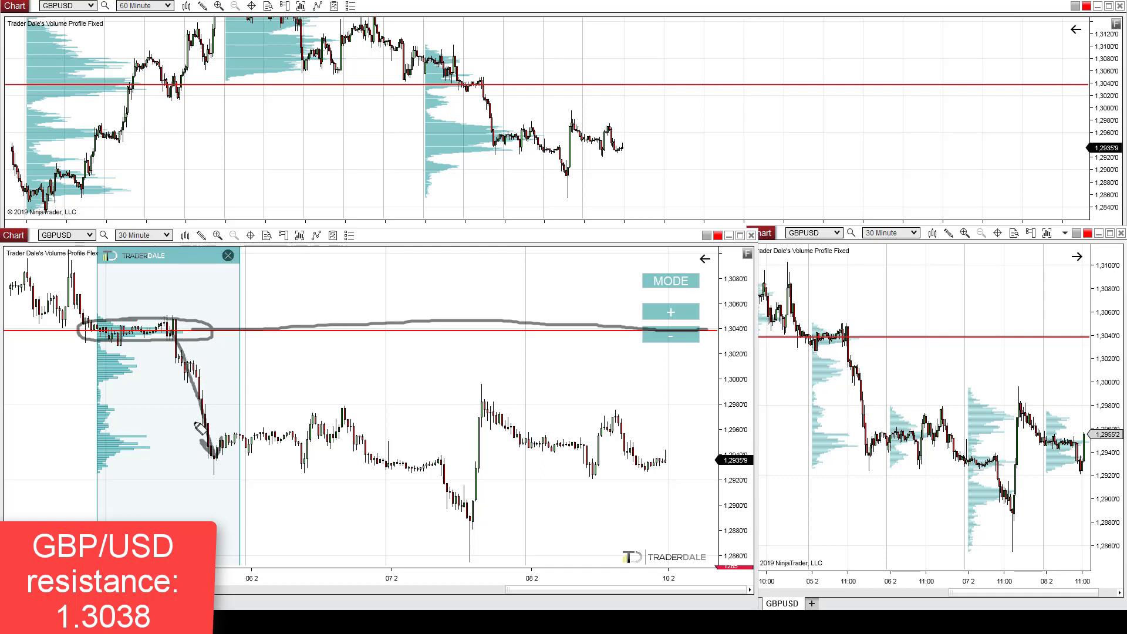
drag(664, 466, 693, 333)
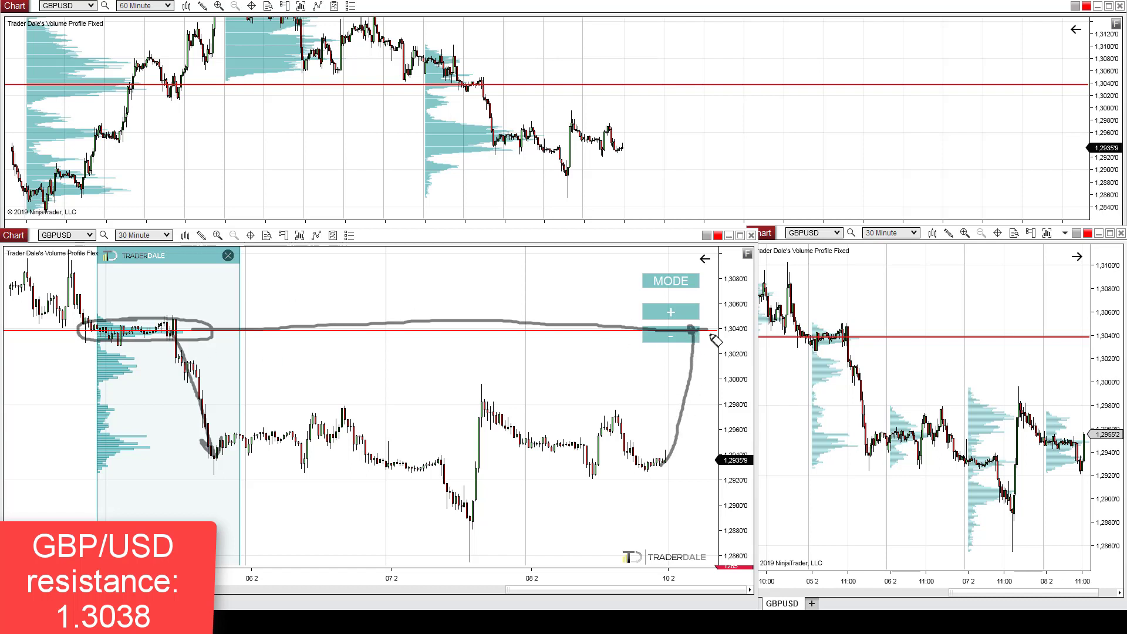
drag(692, 329, 728, 393)
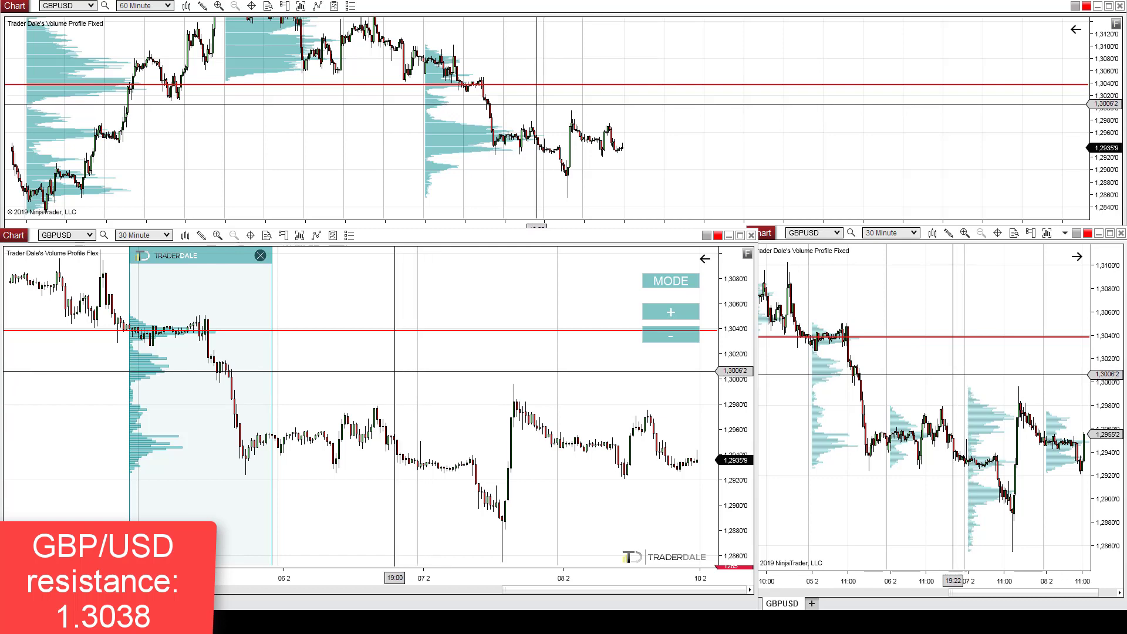
Step: On the 30-minute GBPUSD chart, bring the price action before 5 February into view and trace the resistance level along the red line
scroll(544, 396, up, 5)
scroll(552, 394, up, 2)
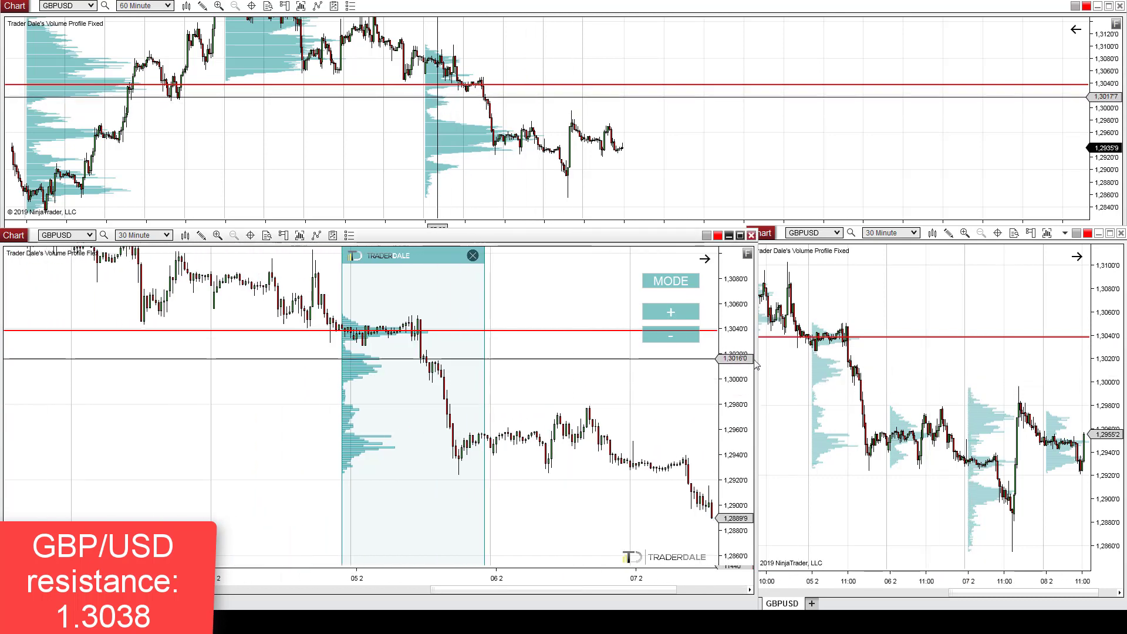
drag(742, 339, 740, 412)
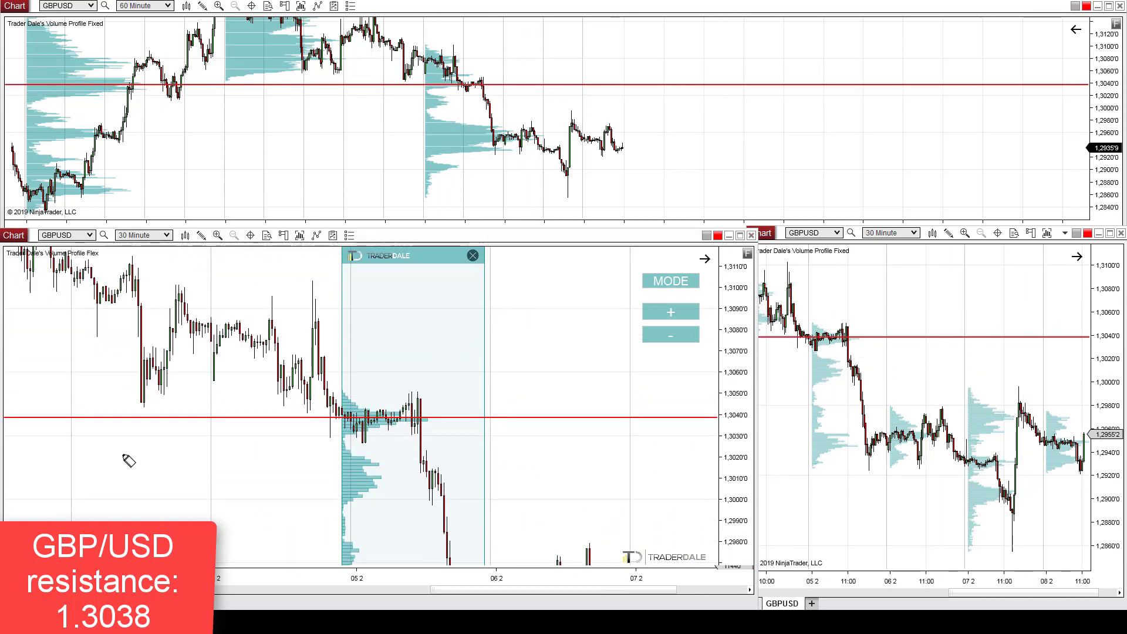
drag(70, 419, 697, 418)
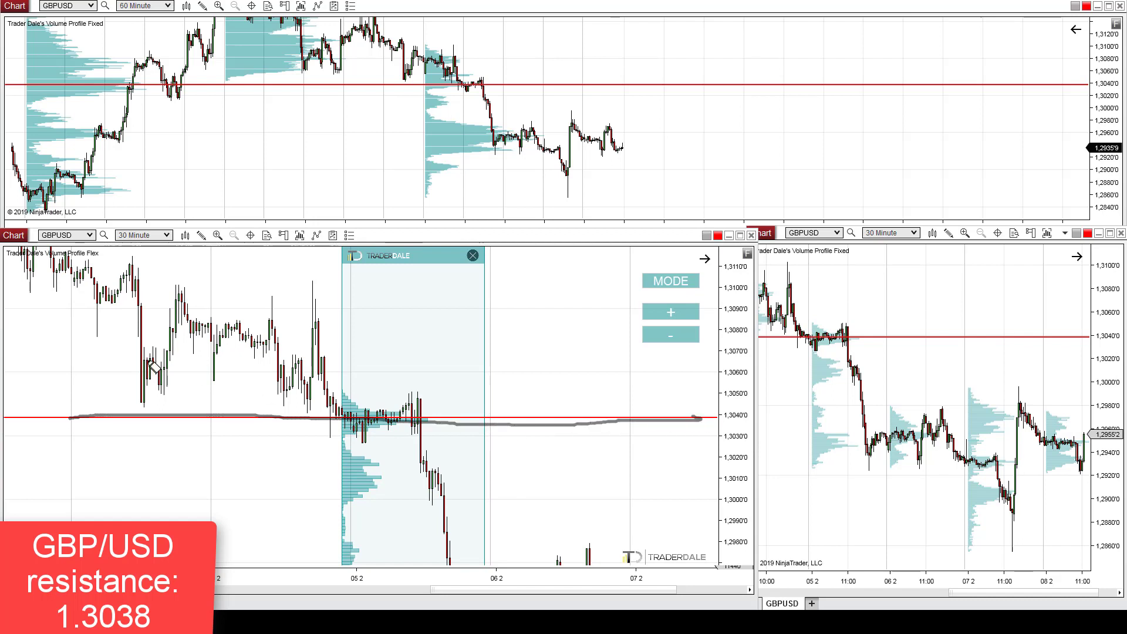
Step: Outline the GBPUSD bounces above the red line before the consolidation, and label the level S before the break and R after it
mouse_move(140, 313)
mouse_down()
mouse_move(167, 377)
mouse_move(178, 305)
mouse_up()
mouse_move(275, 362)
mouse_down()
mouse_move(296, 369)
mouse_move(309, 407)
mouse_move(315, 318)
mouse_up()
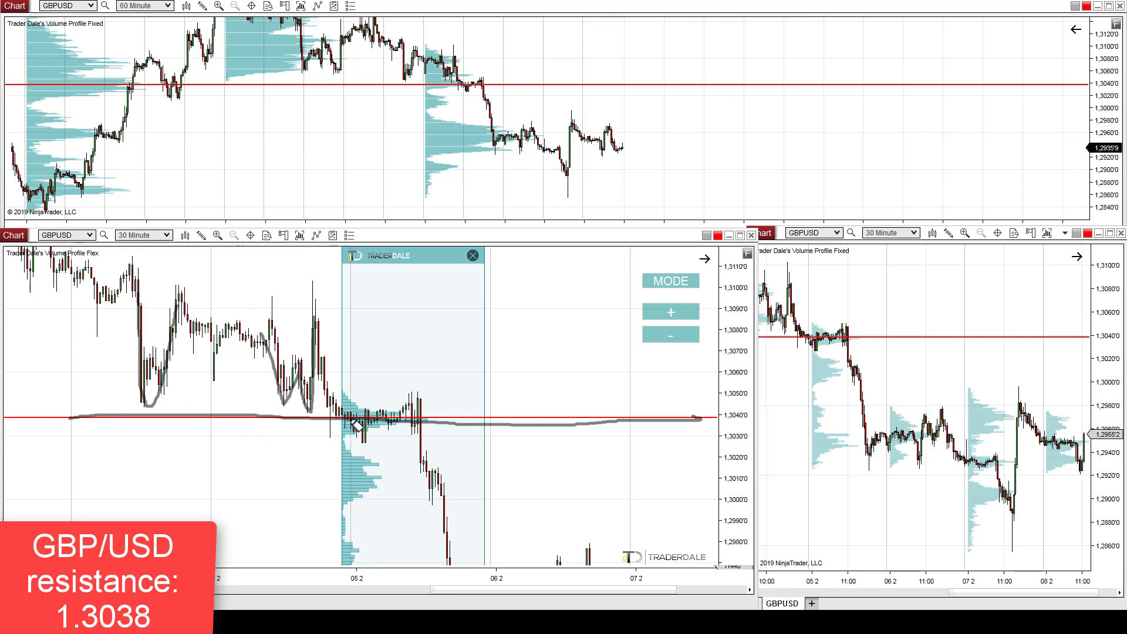
mouse_move(250, 382)
mouse_down()
mouse_move(237, 407)
mouse_move(271, 421)
mouse_move(437, 424)
mouse_up()
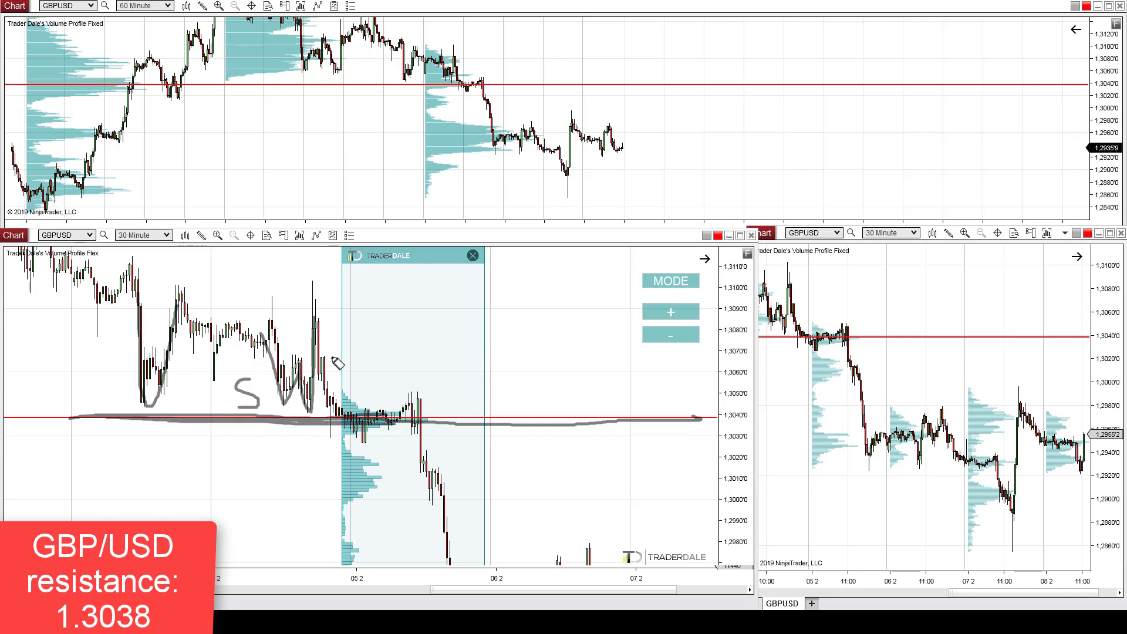
mouse_move(460, 470)
mouse_down()
mouse_move(460, 439)
mouse_move(484, 473)
mouse_up()
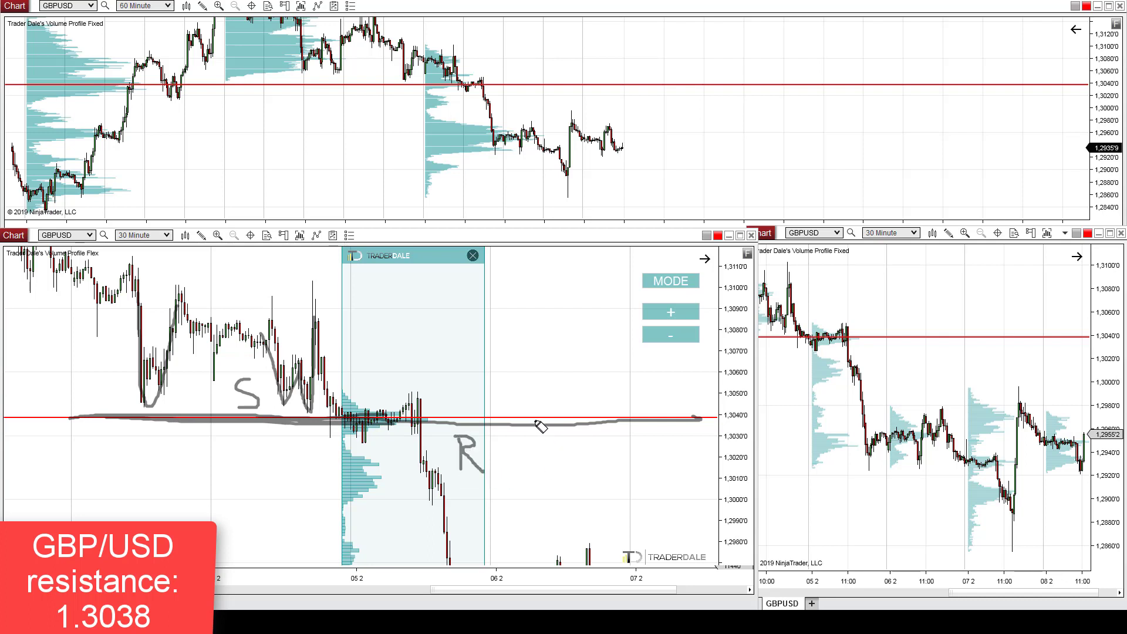
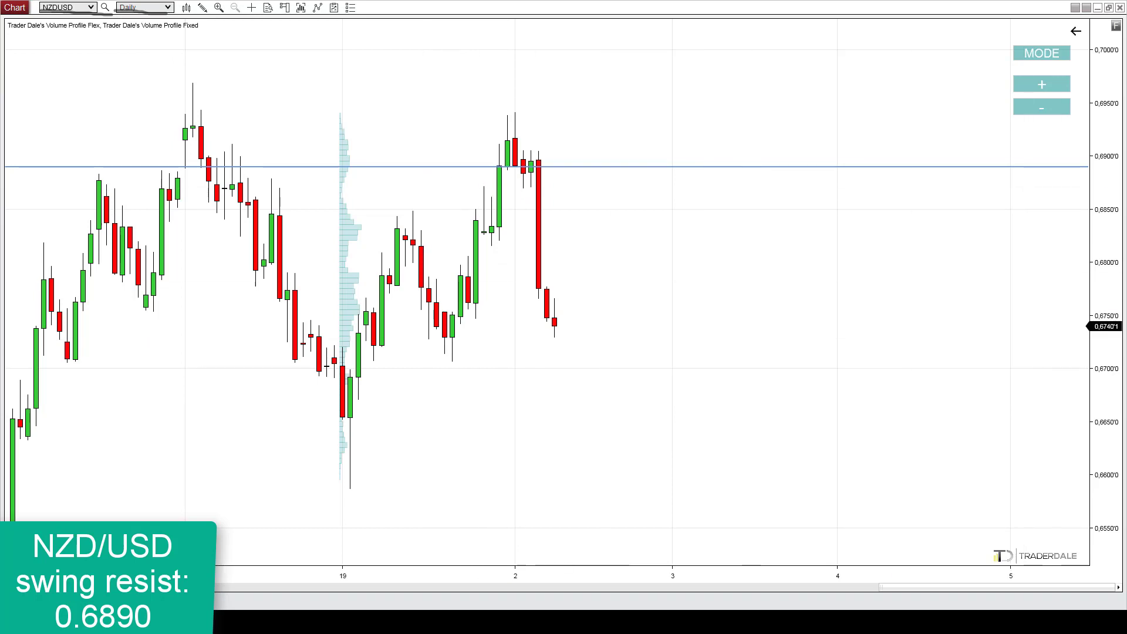
Step: Trace the February swing high on the daily NZDUSD chart, and place a flexible volume profile over it starting around 29 January 2019
mouse_move(452, 304)
mouse_down()
mouse_move(488, 238)
mouse_move(544, 231)
mouse_move(555, 320)
mouse_up()
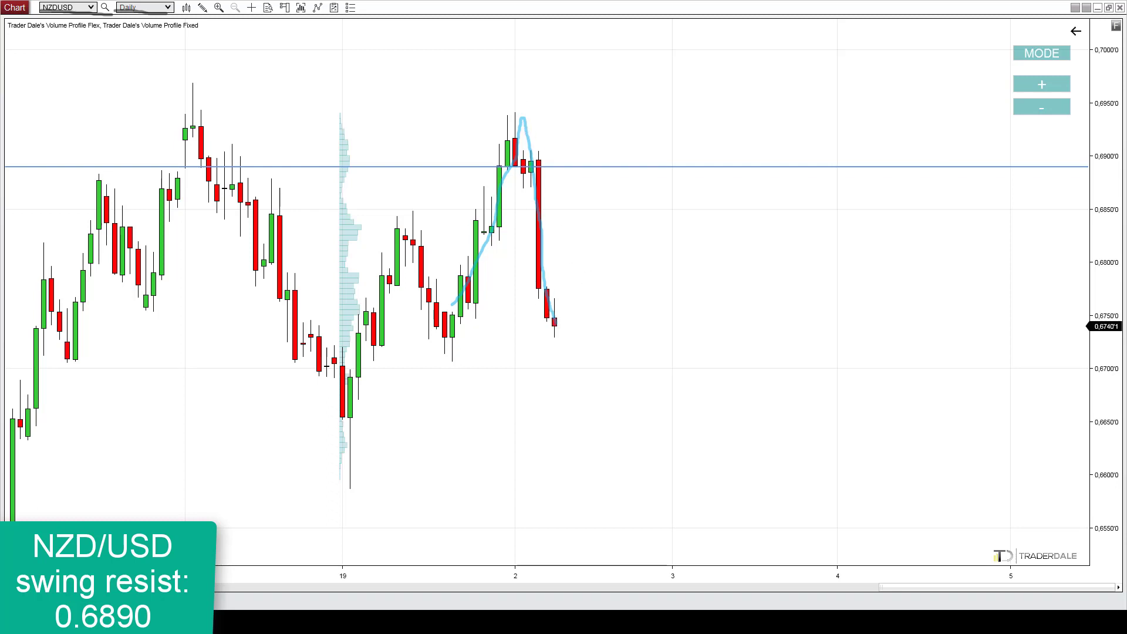
key(Escape)
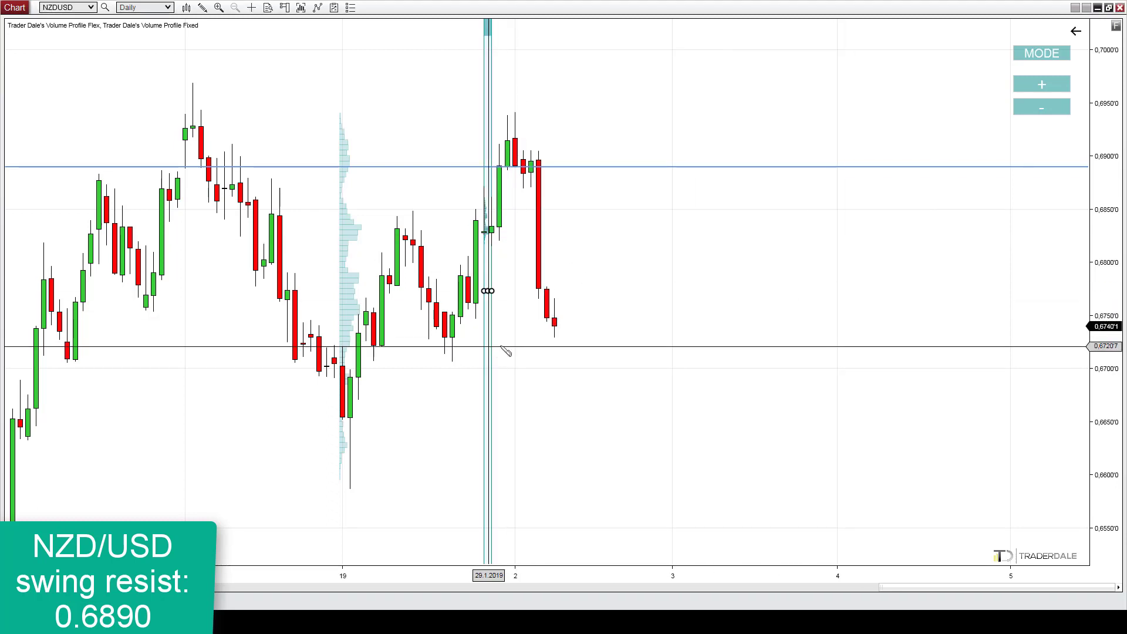
drag(506, 351, 596, 354)
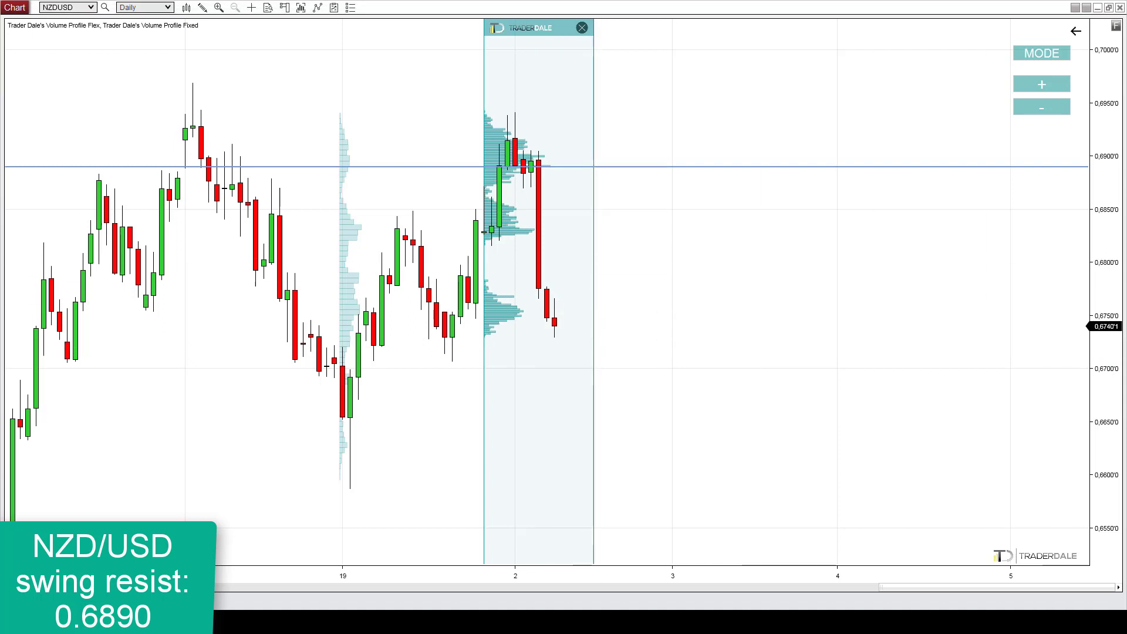
Step: Circle the heavy-volume zone at the NZDUSD horizontal line and trace the swing high, ending the sell-off with a downward arrowhead
mouse_move(559, 161)
mouse_down()
mouse_move(502, 166)
mouse_move(543, 179)
mouse_move(562, 164)
mouse_up()
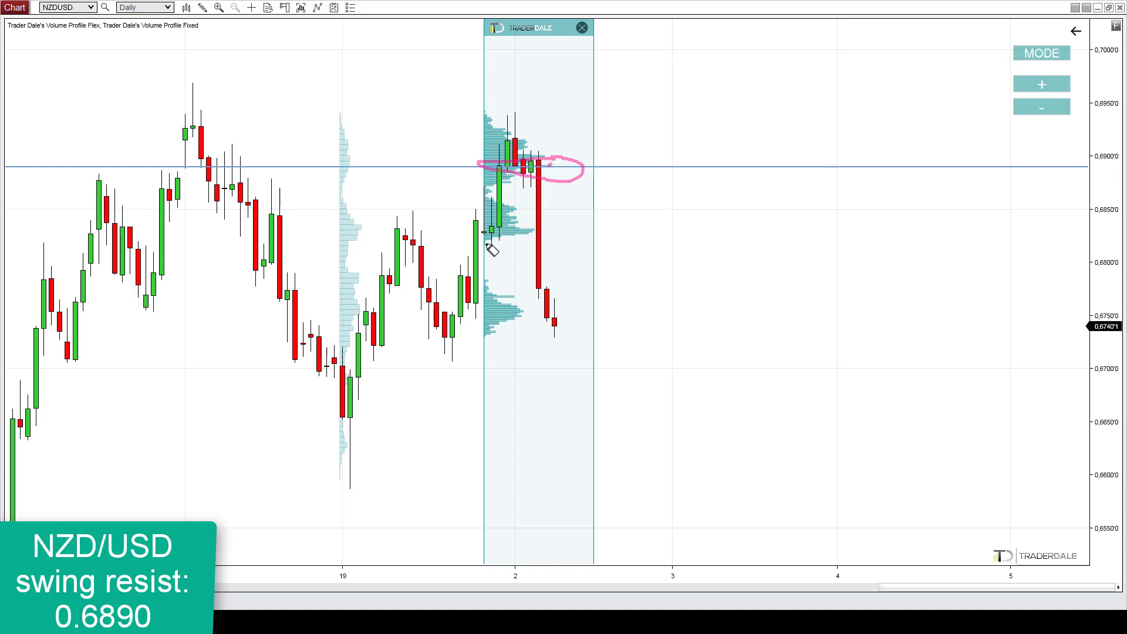
mouse_move(474, 270)
mouse_down()
mouse_move(503, 187)
mouse_move(512, 113)
mouse_move(549, 271)
mouse_up()
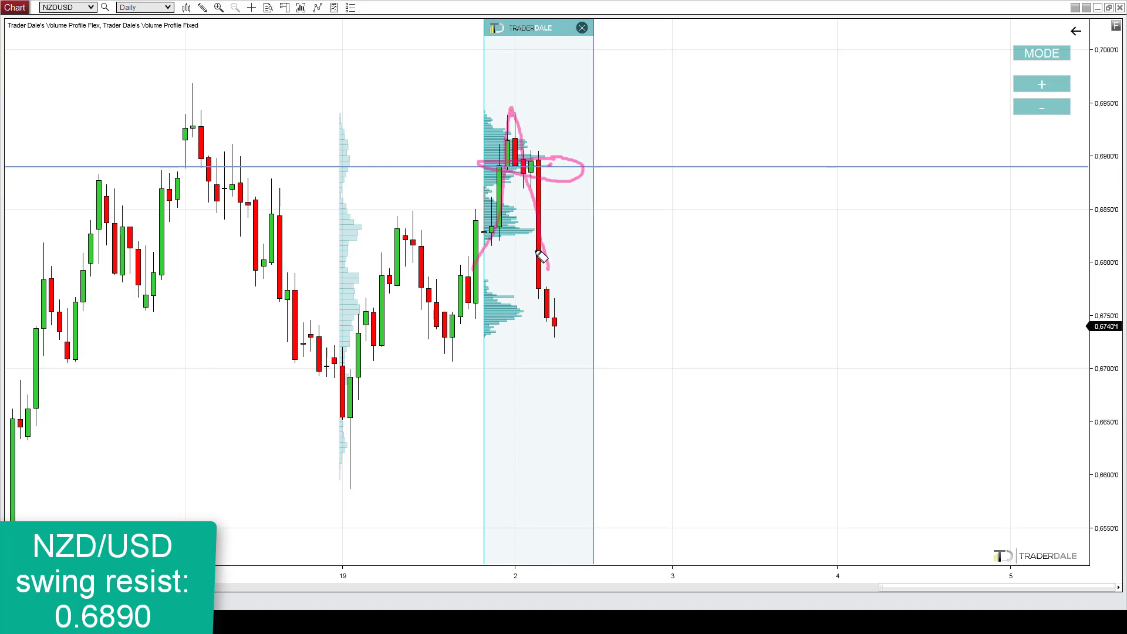
mouse_move(540, 162)
mouse_down()
mouse_move(478, 159)
mouse_move(558, 170)
mouse_move(505, 177)
mouse_move(511, 154)
mouse_move(530, 161)
mouse_up()
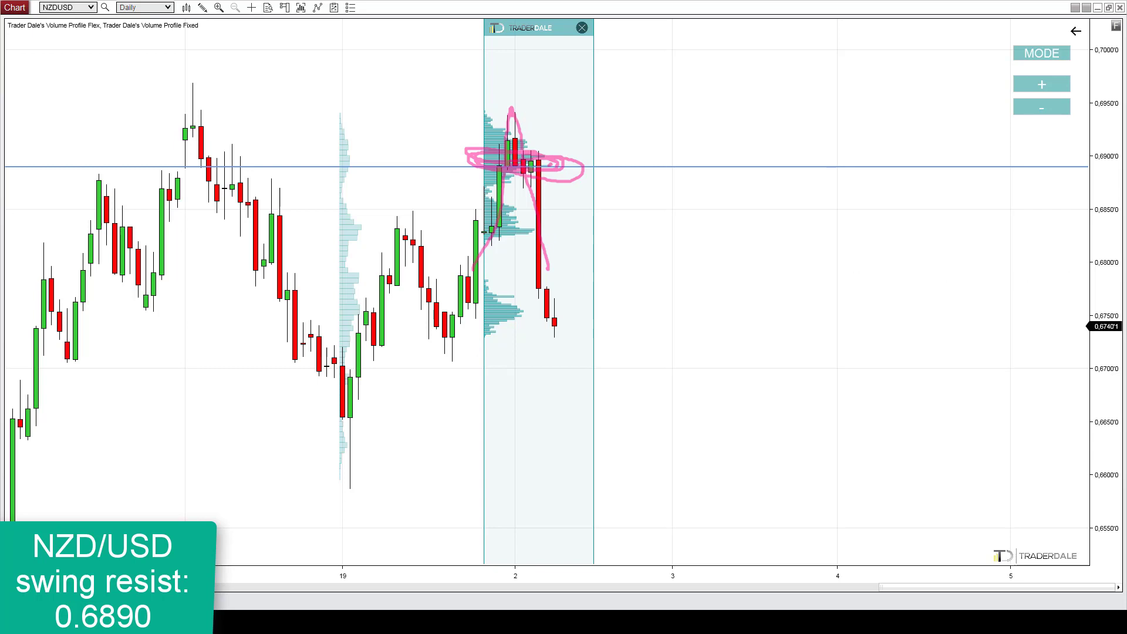
key(ctrl+z)
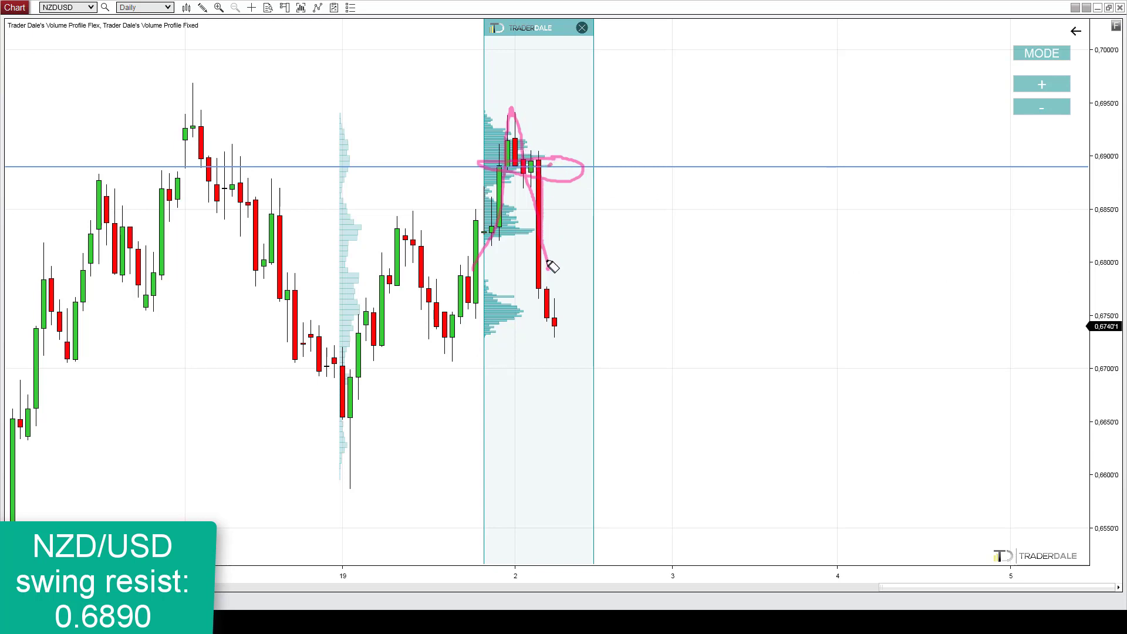
mouse_move(552, 267)
mouse_down()
mouse_move(550, 284)
mouse_move(571, 270)
mouse_up()
Step: Sketch the expected NZDUSD return to the horizontal resistance line and the downward reversal from it, and clear the annotations
drag(556, 322, 651, 315)
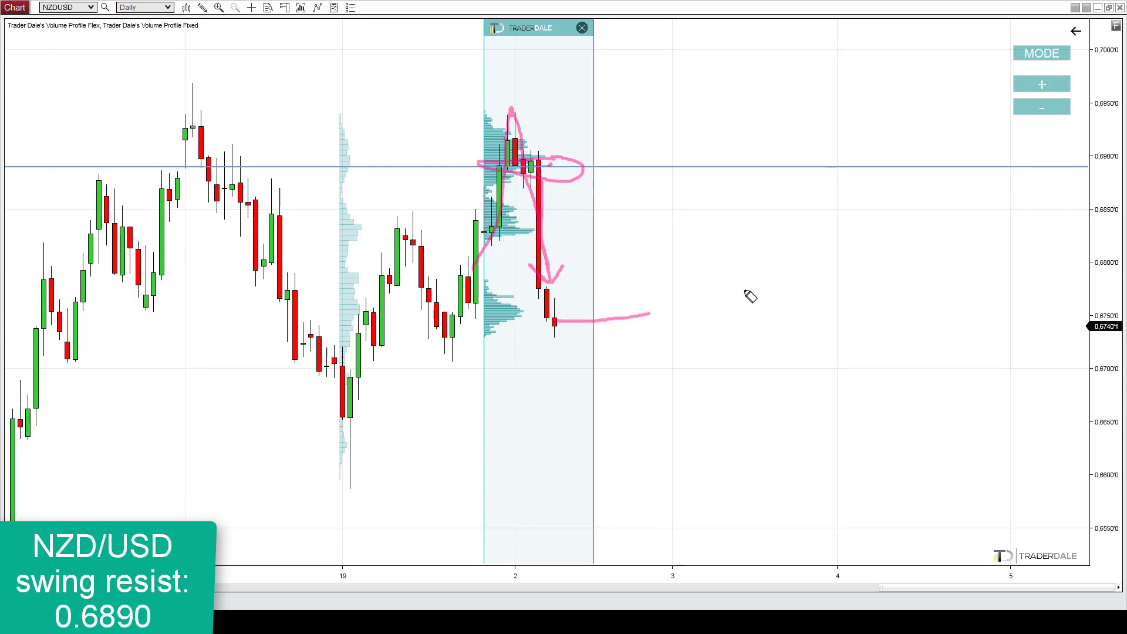
drag(747, 292, 824, 168)
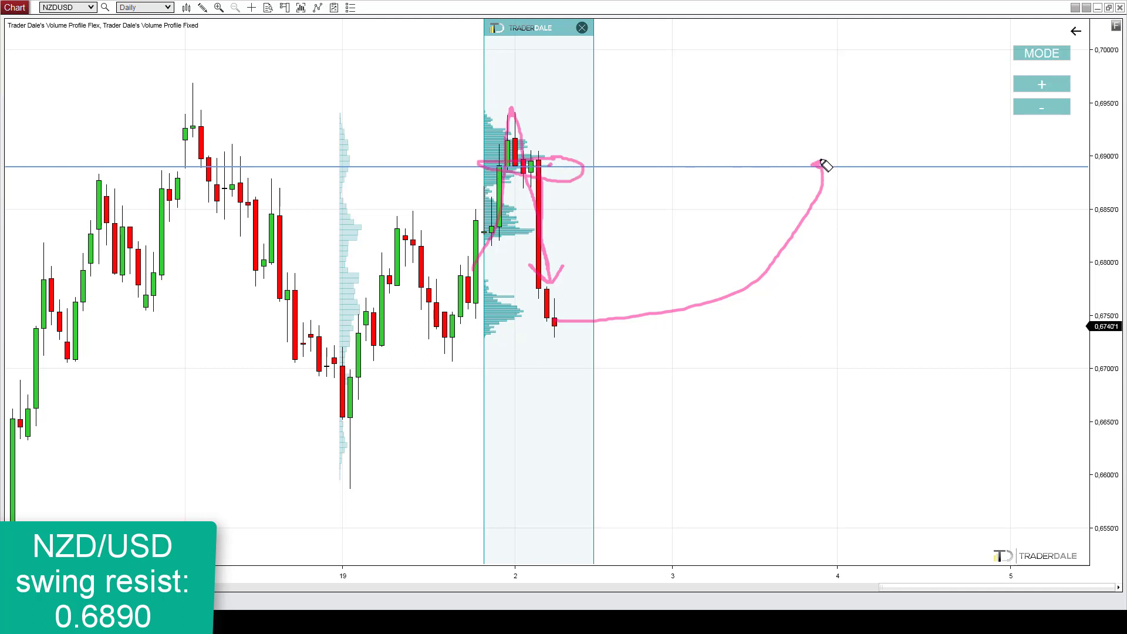
mouse_move(817, 165)
mouse_down()
mouse_move(879, 247)
mouse_move(856, 237)
mouse_up()
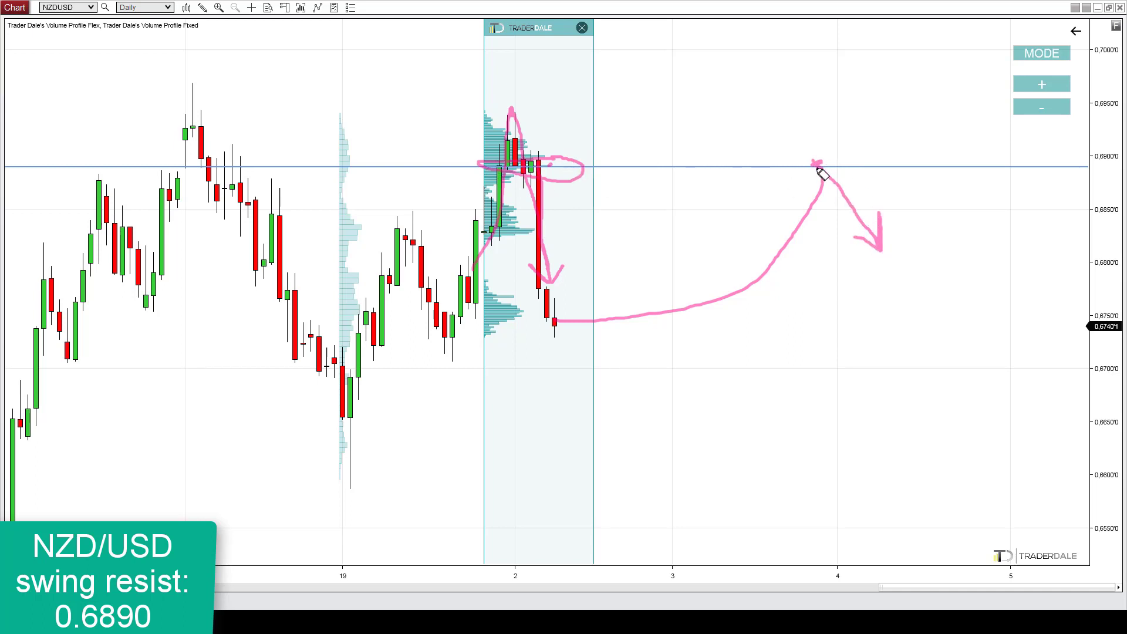
key(Escape)
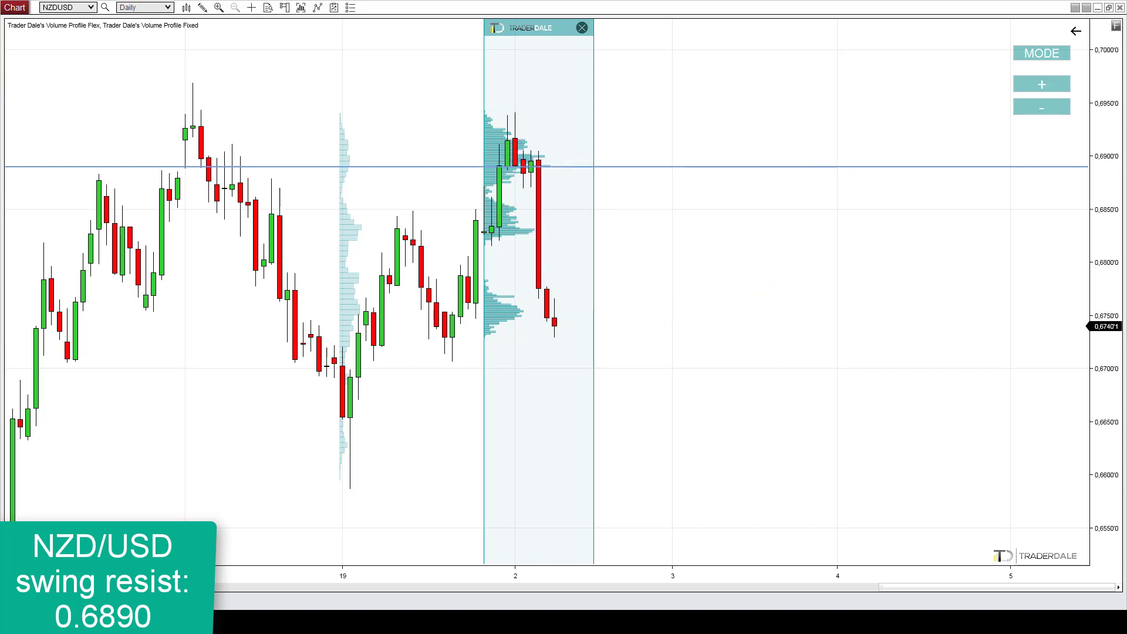
Step: Circle the profile's heavy-volume zone around the NZDUSD resistance line again, and clear the drawing
mouse_move(556, 159)
mouse_down()
mouse_move(569, 176)
mouse_move(568, 164)
mouse_up()
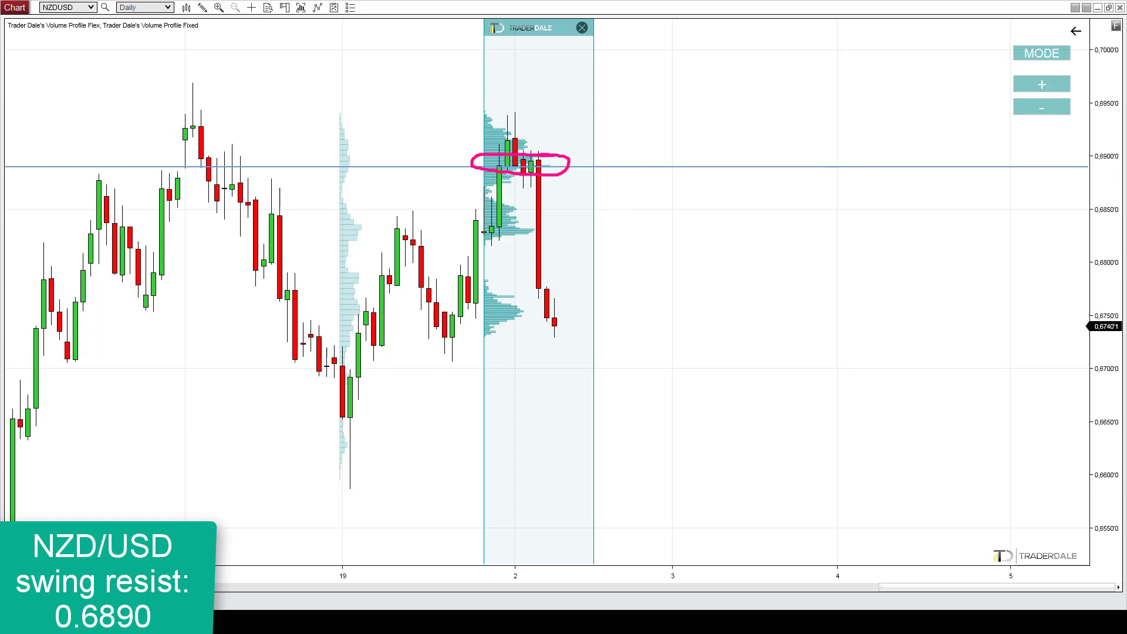
key(Escape)
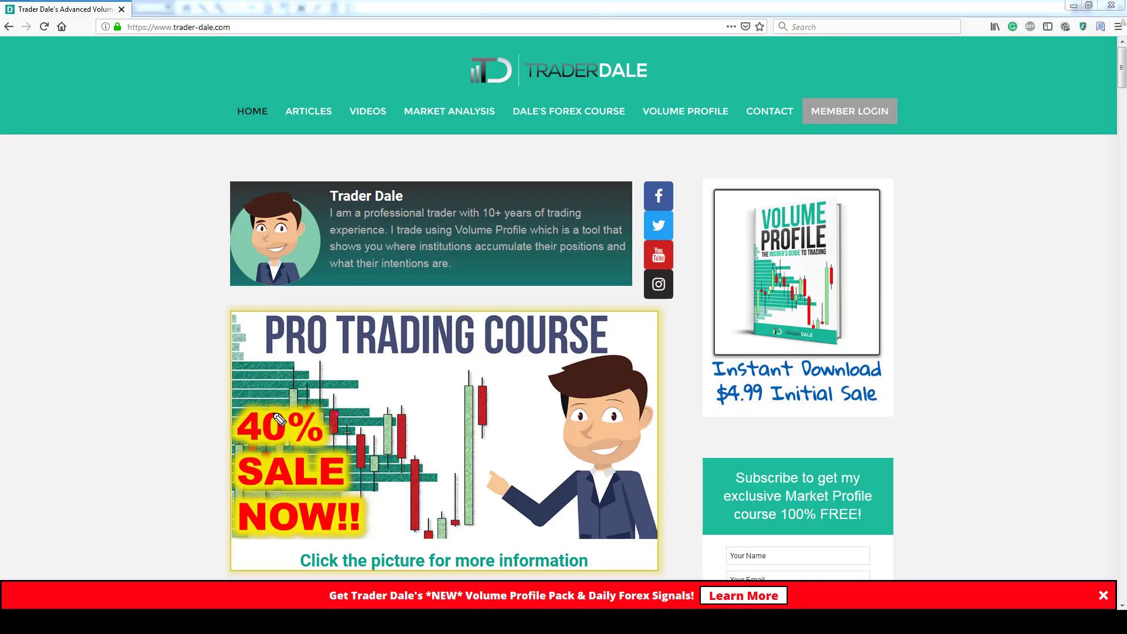
Step: On the trader-dale.com homepage in the browser, circle the 40% sale text on the Pro Trading Course banner
mouse_move(282, 418)
mouse_down()
mouse_move(276, 374)
mouse_move(285, 423)
mouse_up()
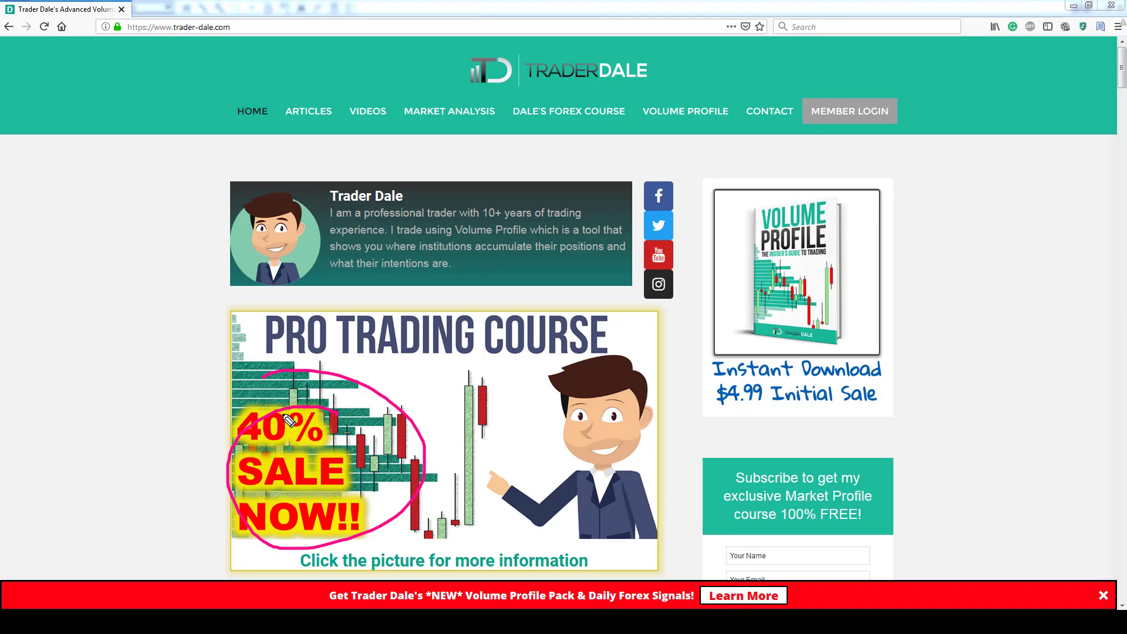